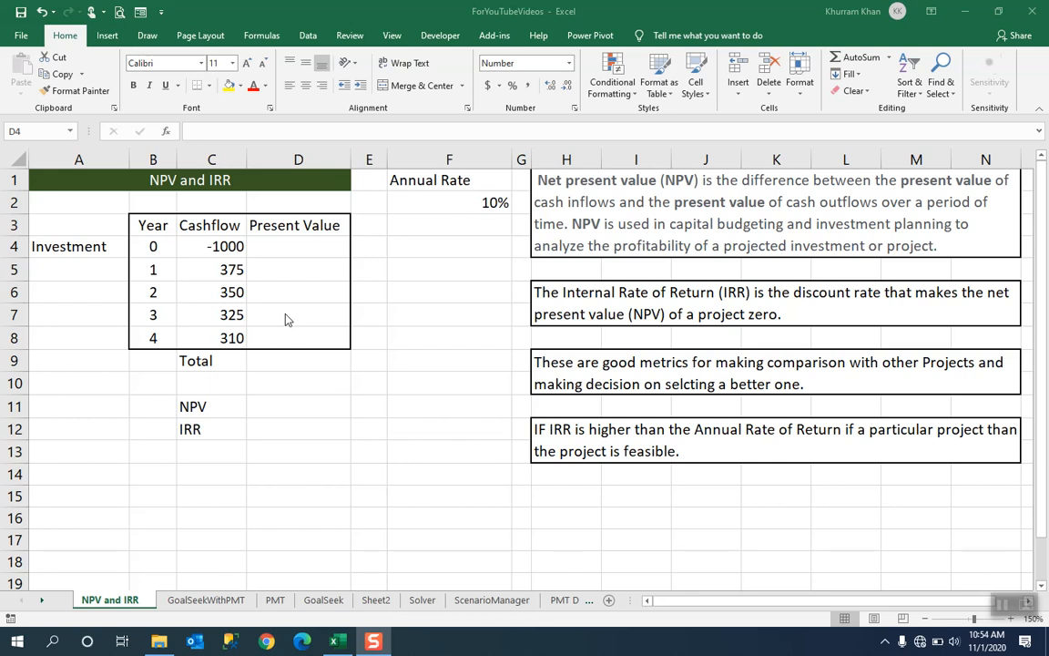
Step: Enter the Year 0 present value formula =C4/(1+$F$2)^B4 in cell D4
{"action": "left_click", "coordinate": [297, 245]}
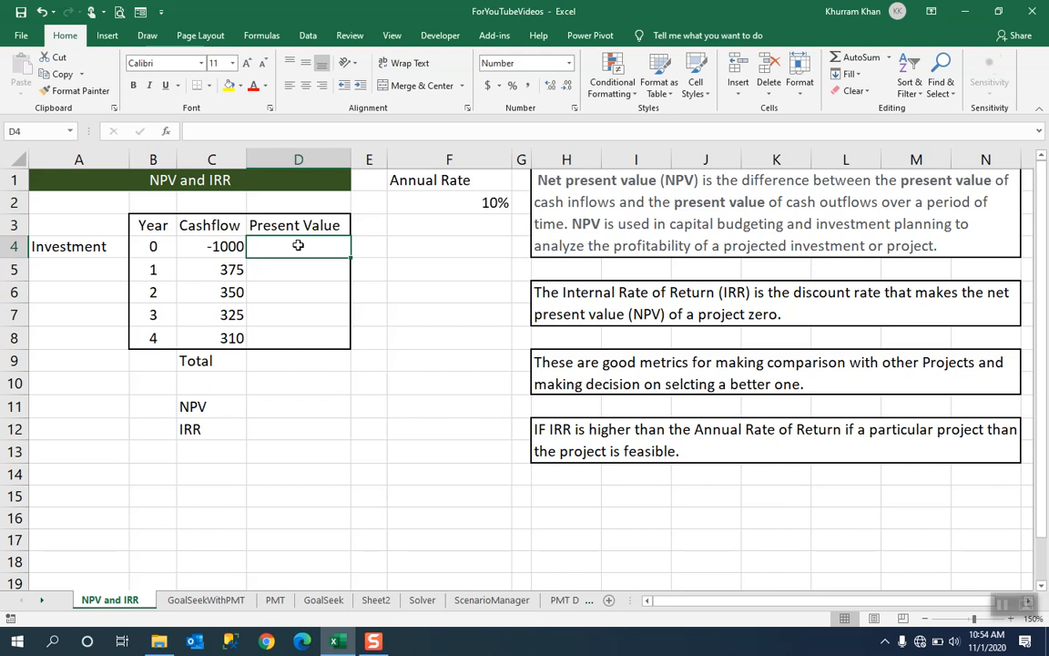
{"action": "type", "text": "="}
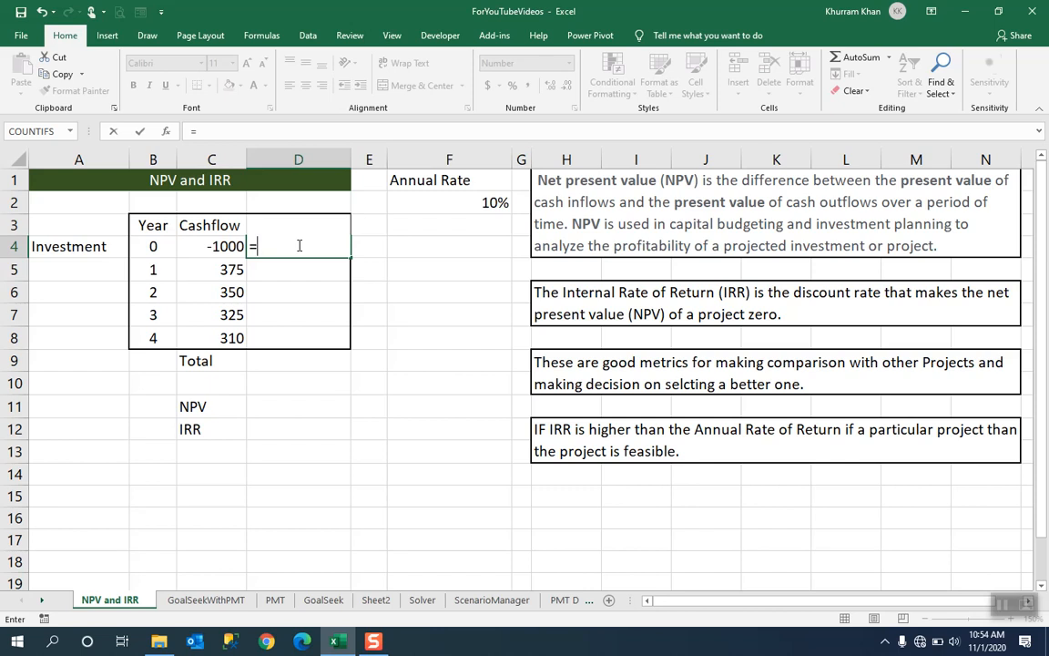
{"action": "key", "text": "Left"}
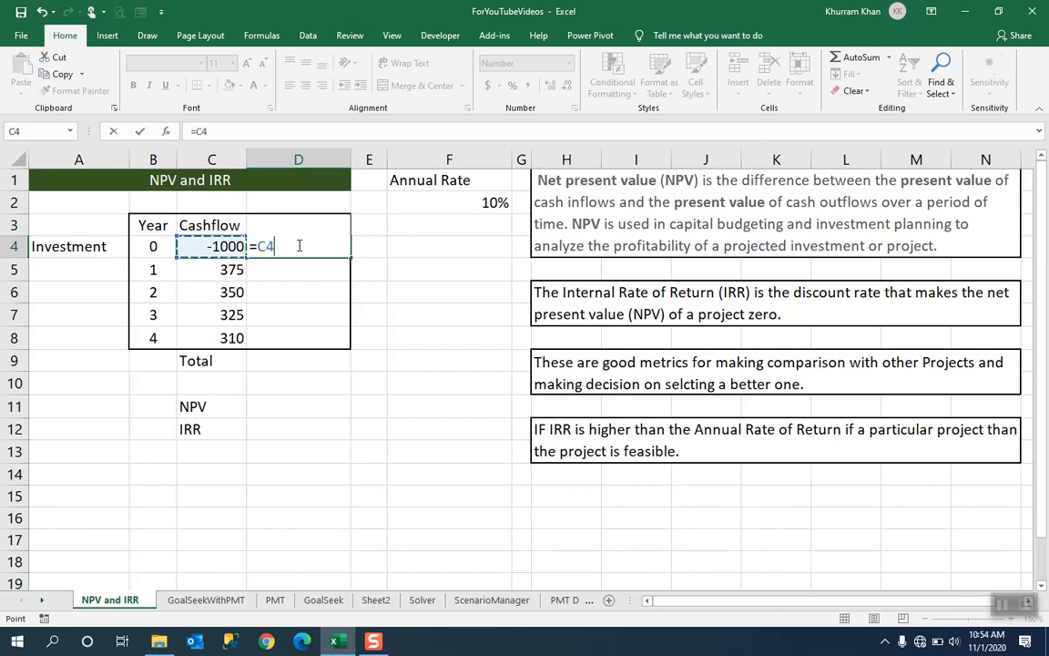
{"action": "type", "text": "/("}
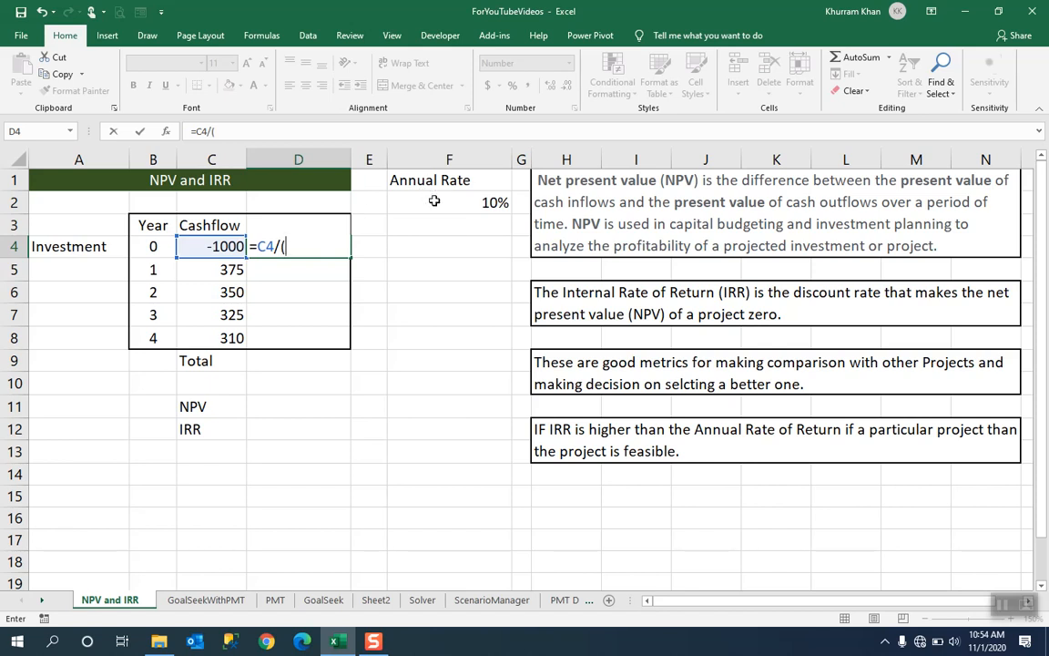
{"action": "type", "text": "1"}
{"action": "key", "text": "BackSpace"}
{"action": "type", "text": "1+"}
{"action": "left_click", "coordinate": [480, 202]}
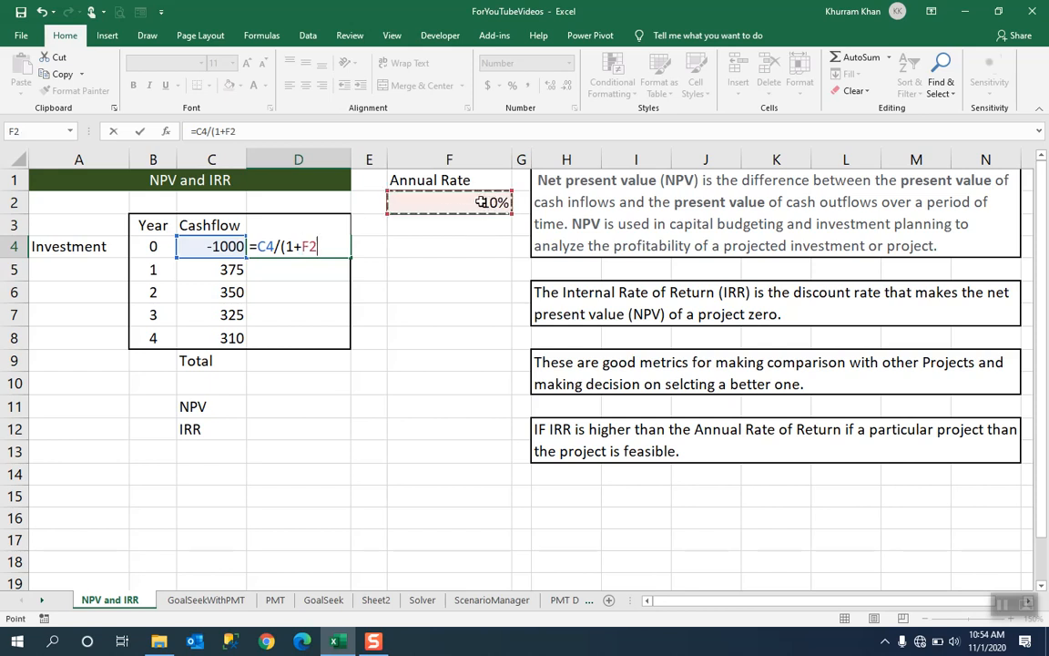
{"action": "key", "text": "F4"}
{"action": "type", "text": ")"}
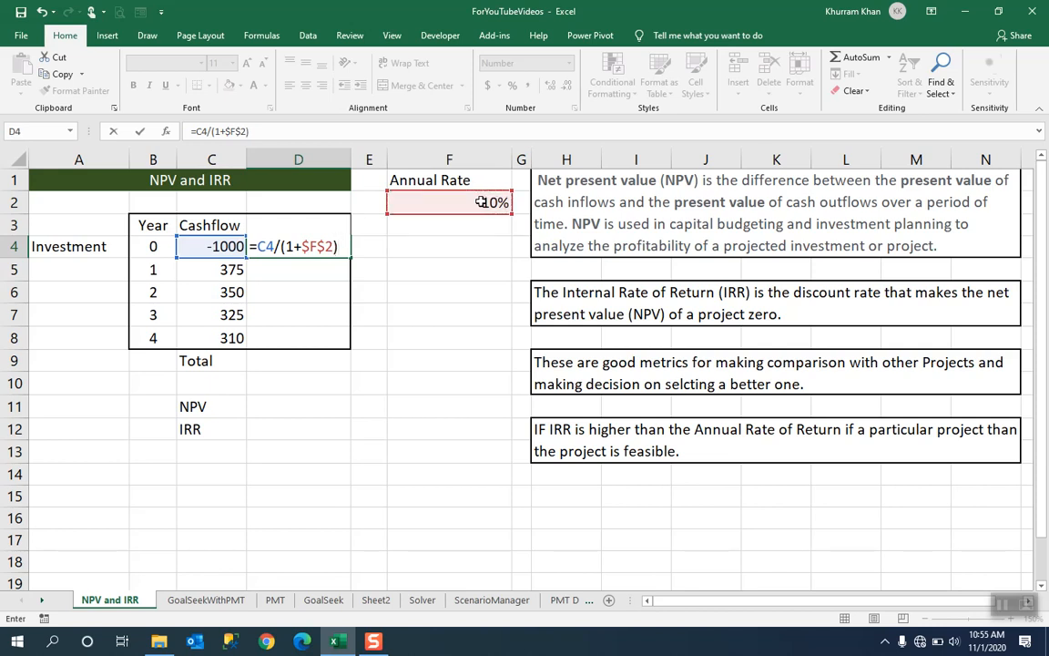
{"action": "type", "text": "^"}
{"action": "left_click", "coordinate": [147, 246]}
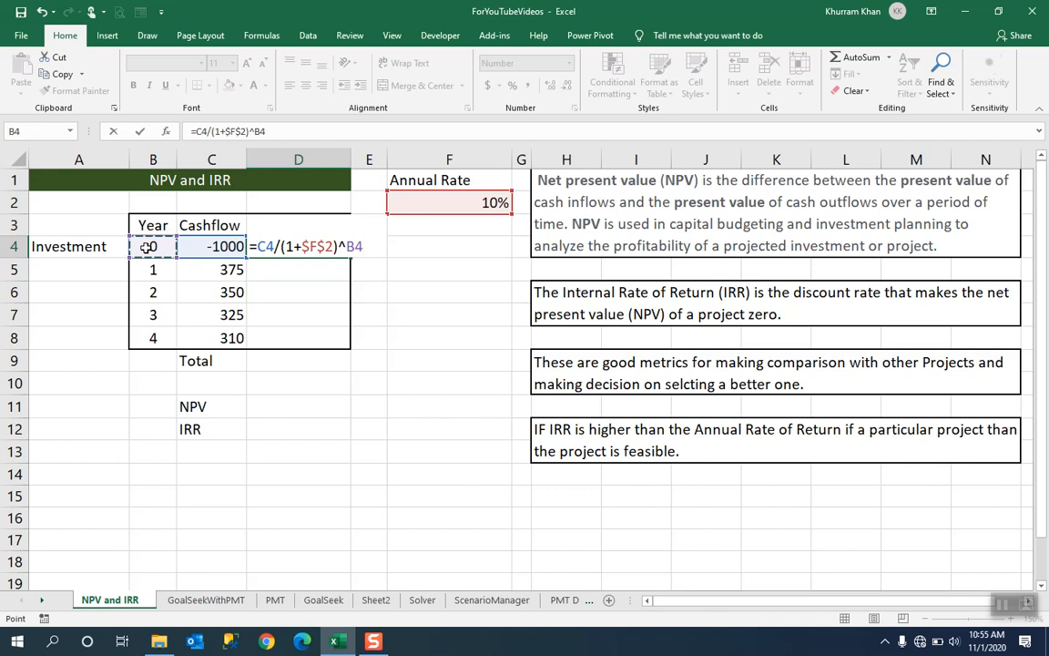
{"action": "key", "text": "Return"}
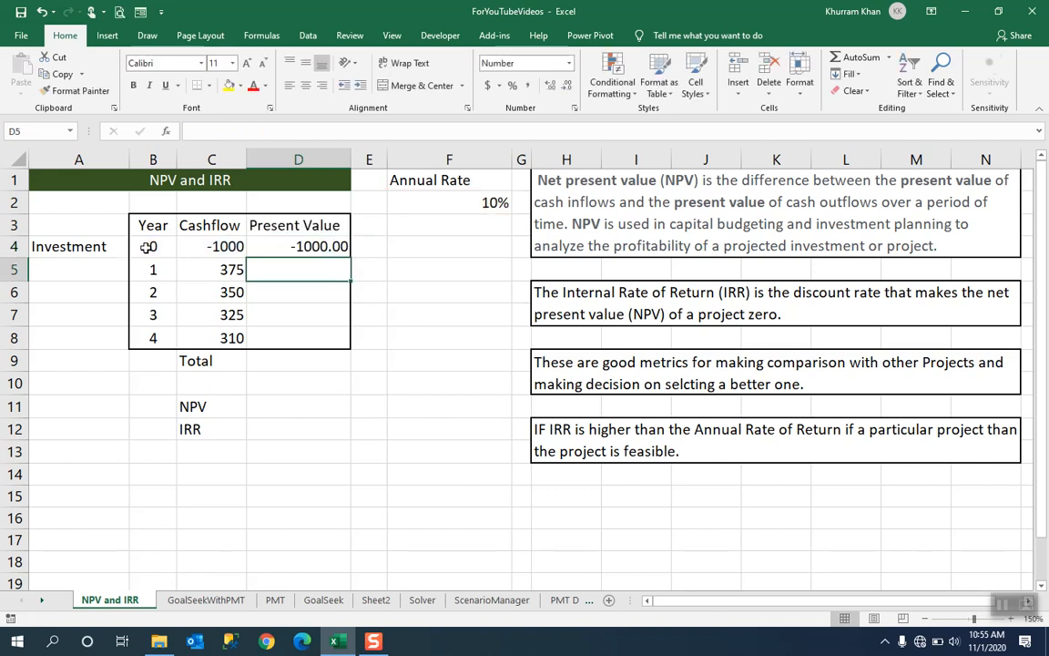
Step: Fill the present value formula from D4 down through D8 for years 1 to 4
{"action": "left_click", "coordinate": [284, 247]}
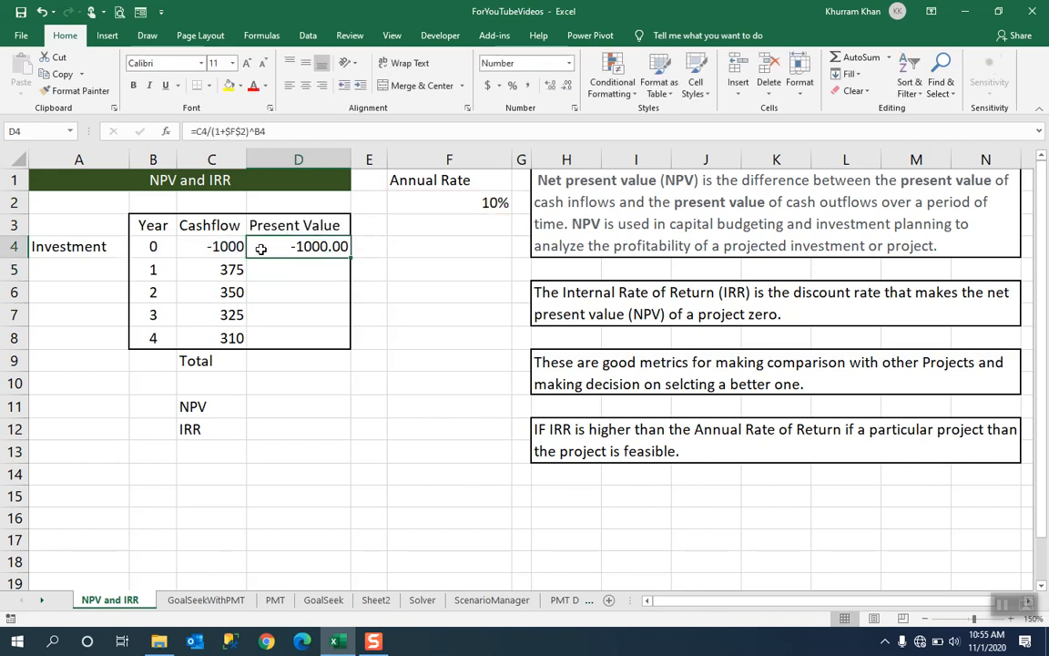
{"action": "left_click", "coordinate": [209, 247]}
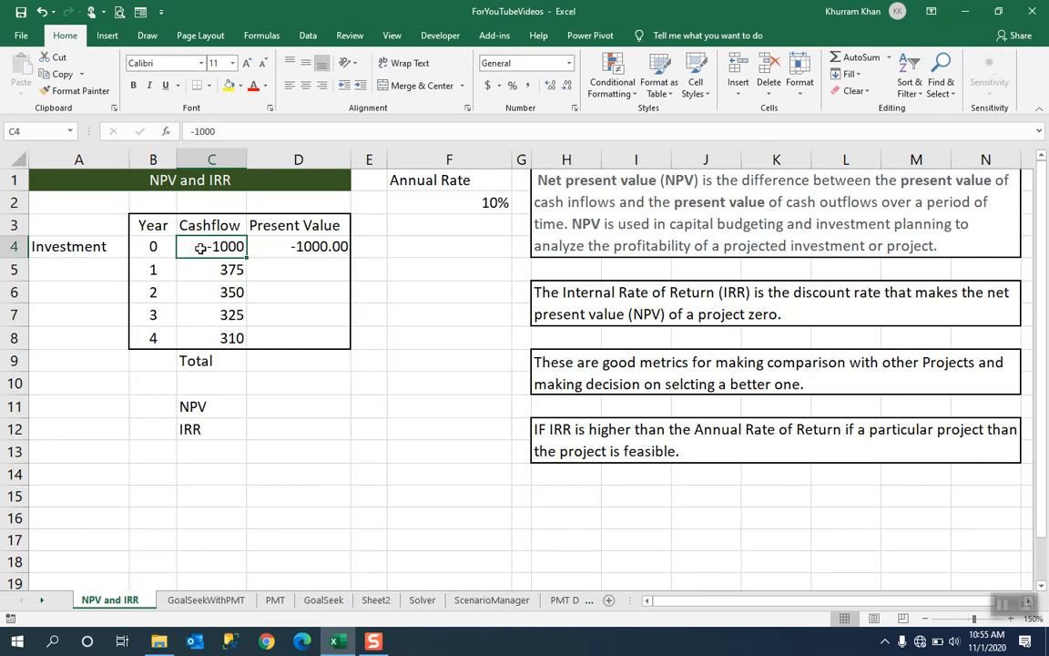
{"action": "left_click", "coordinate": [290, 246]}
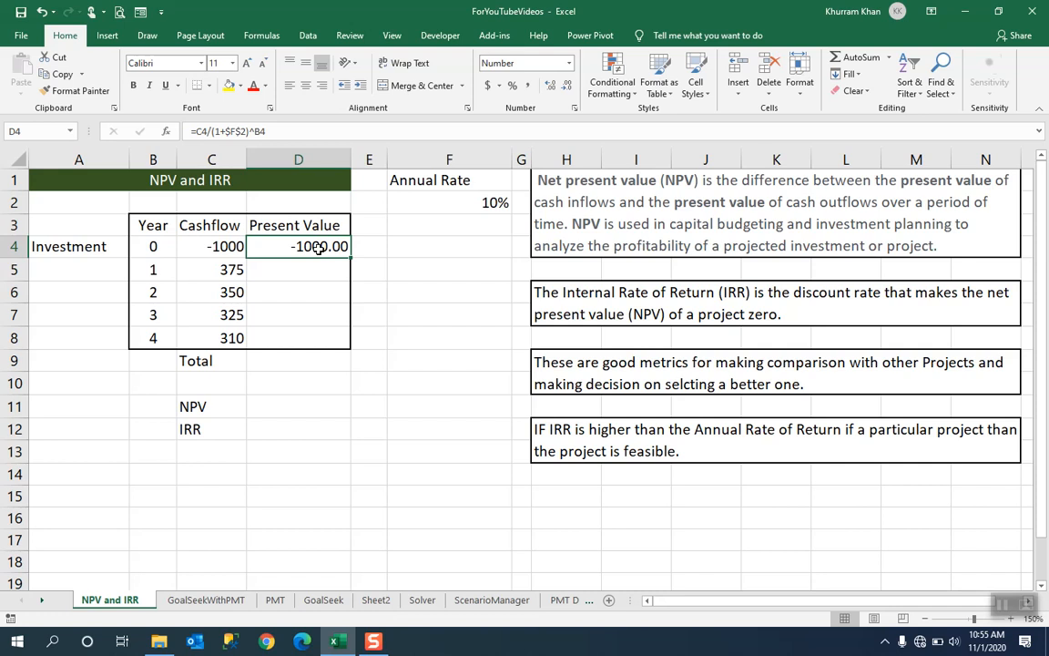
{"action": "left_click_drag", "start_coordinate": [350, 258], "coordinate": [347, 347]}
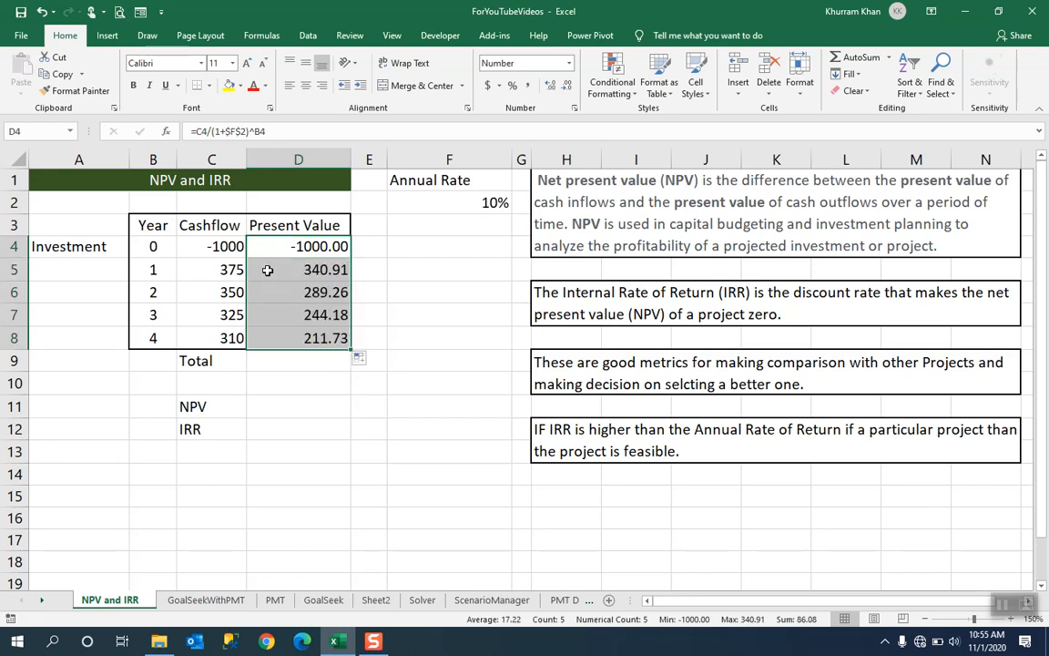
{"action": "left_click", "coordinate": [305, 243]}
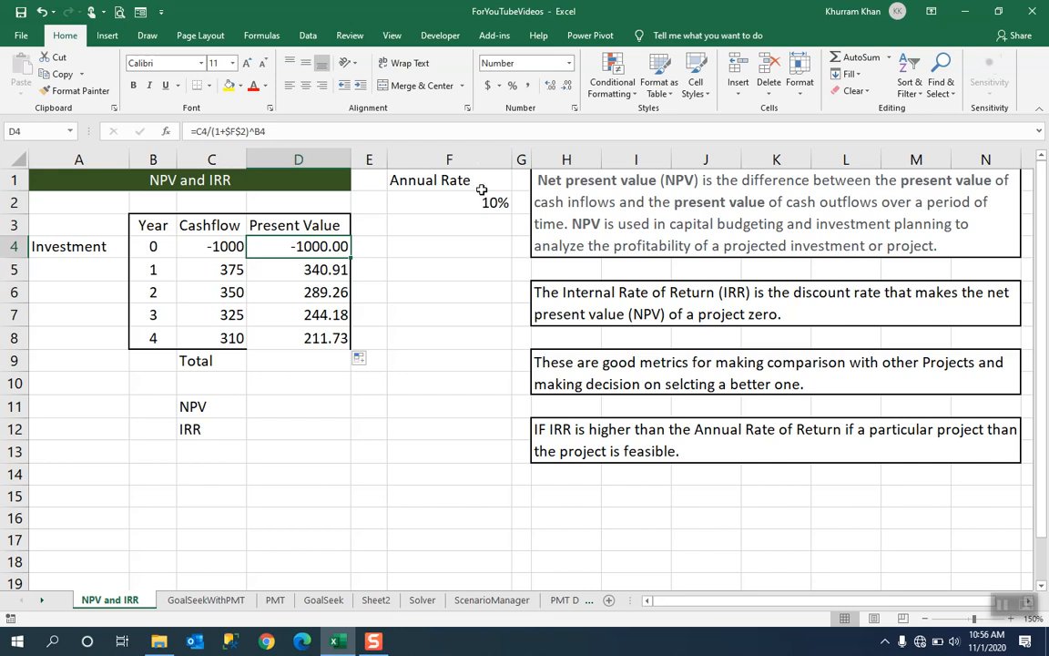
Step: Total the present values in cell D9 with a SUM of D4:D8
{"action": "left_click", "coordinate": [301, 363]}
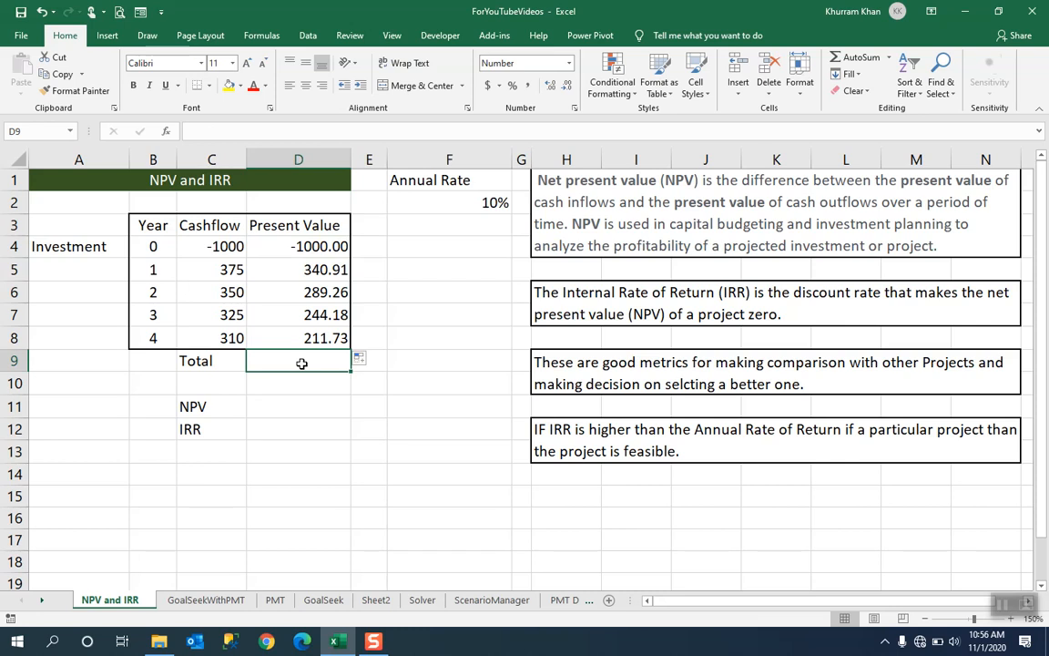
{"action": "type", "text": "=s"}
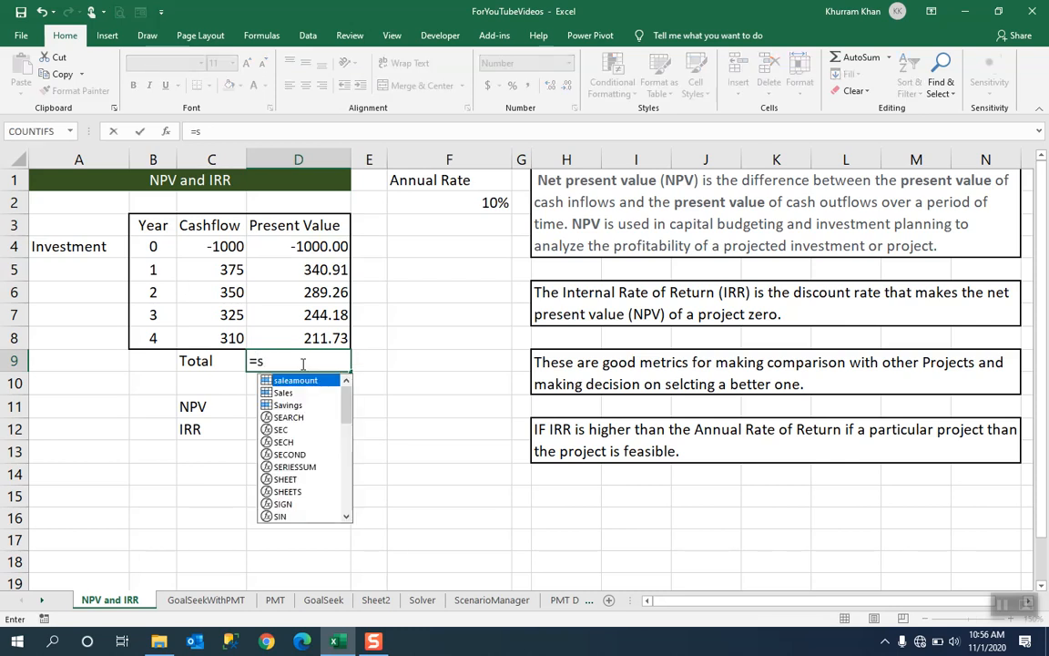
{"action": "type", "text": "um("}
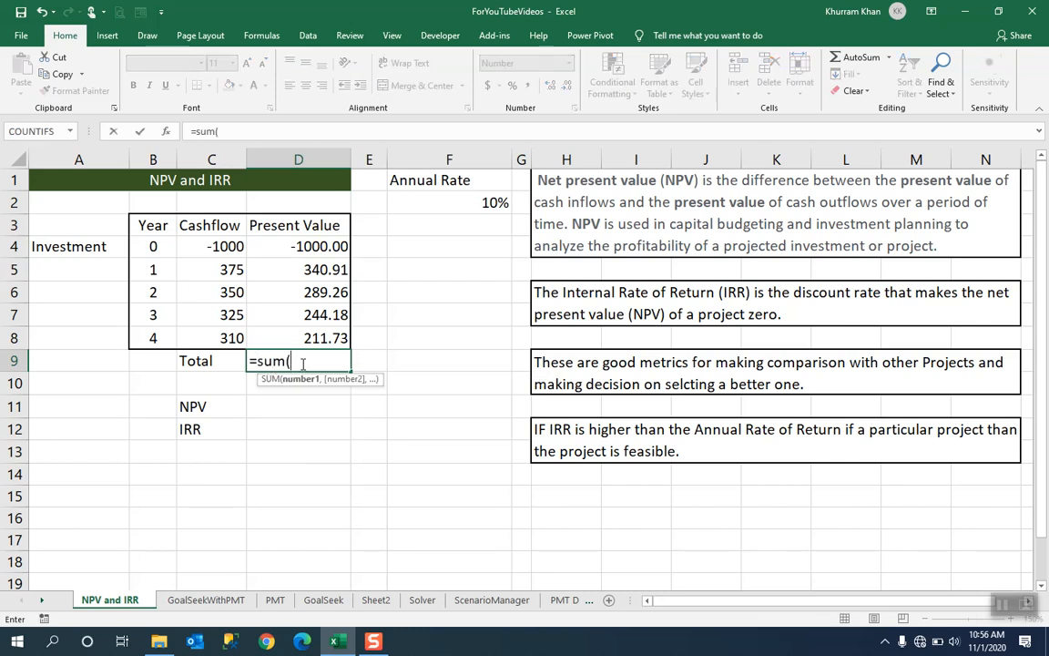
{"action": "left_click", "coordinate": [312, 245]}
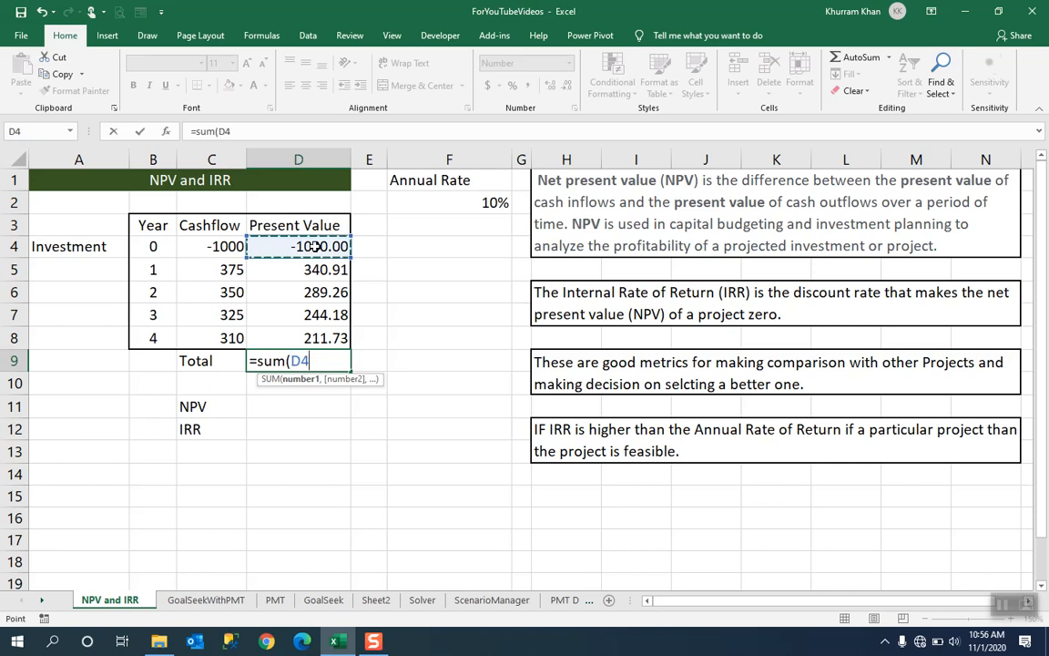
{"action": "key", "text": "shift+Down"}
{"action": "key", "text": "shift+Down"}
{"action": "key", "text": "shift+Down"}
{"action": "key", "text": "shift+Down"}
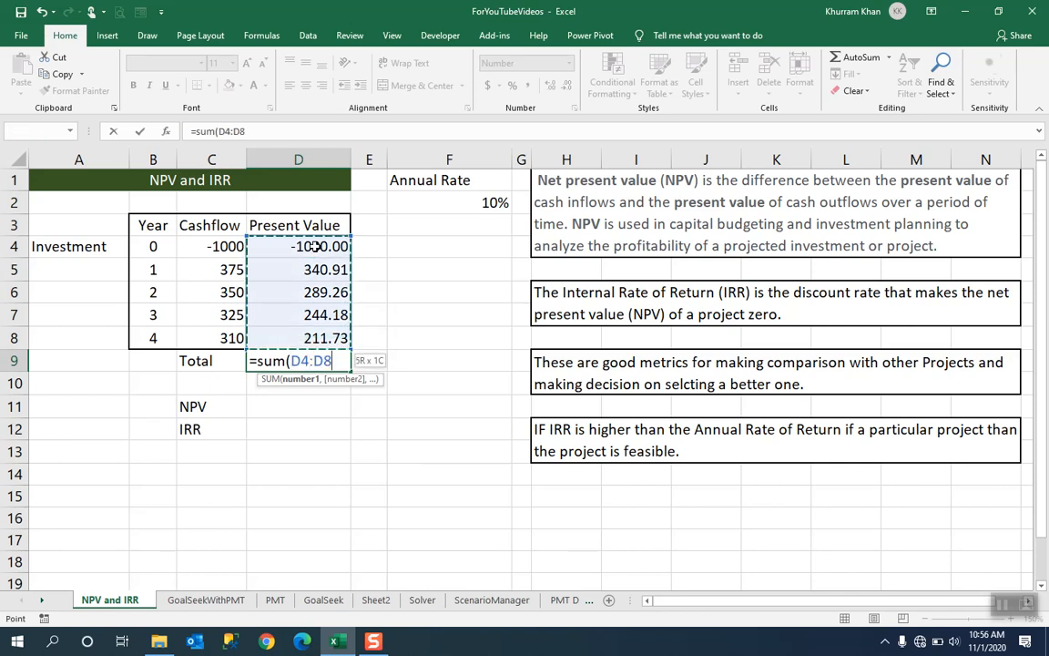
{"action": "key", "text": "Return"}
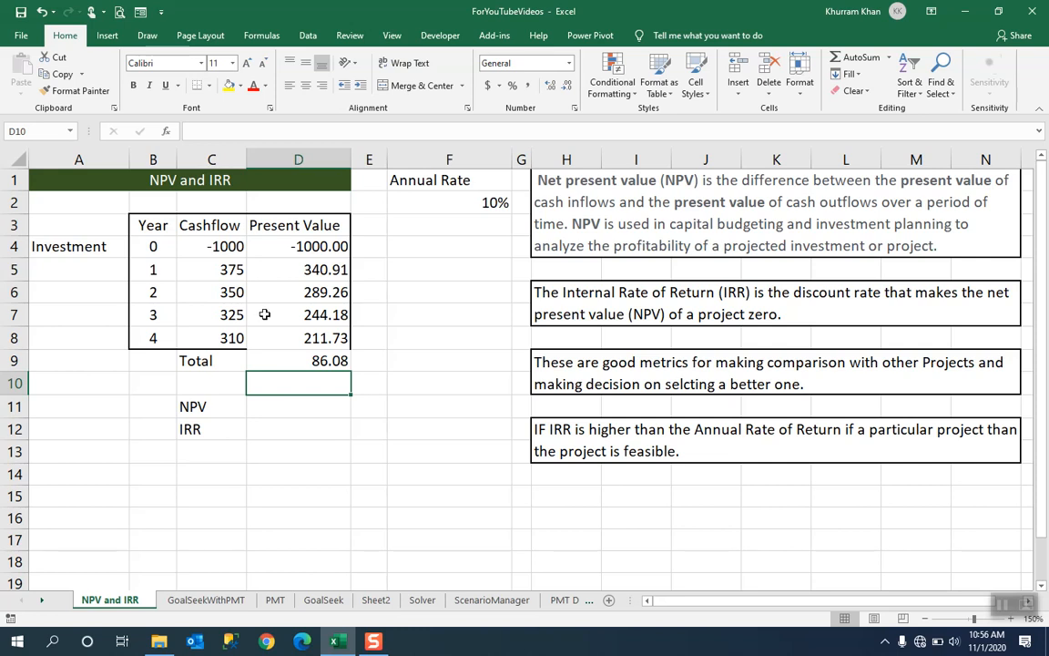
Step: Enter =NPV(F2,C5:C8) in cell D11, using the annual rate and the cashflows of years 1 to 4
{"action": "left_click", "coordinate": [277, 406]}
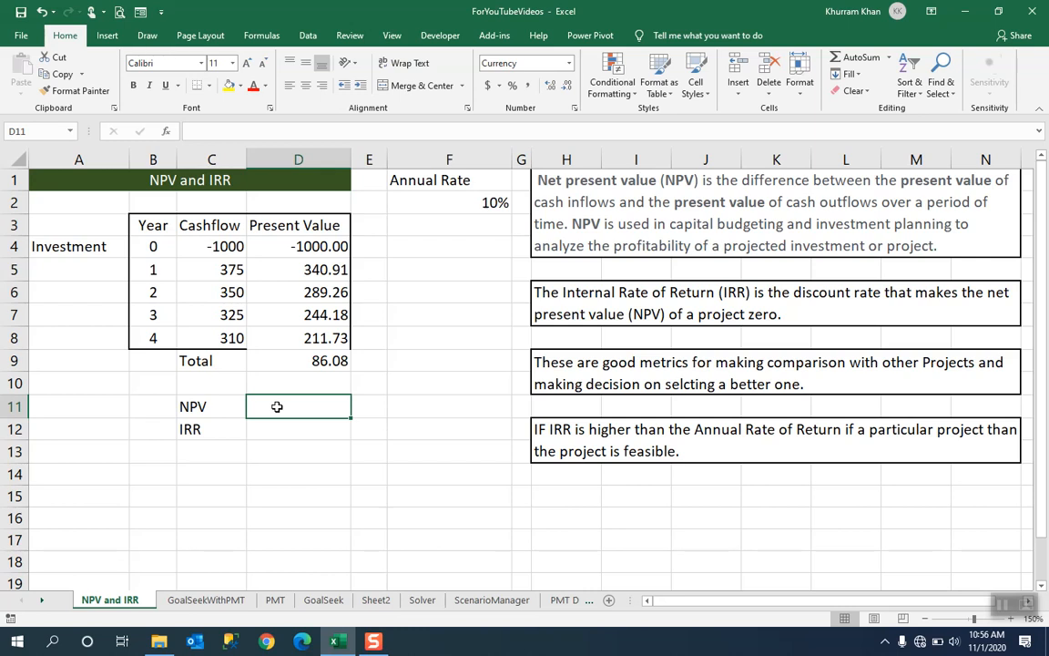
{"action": "type", "text": "="}
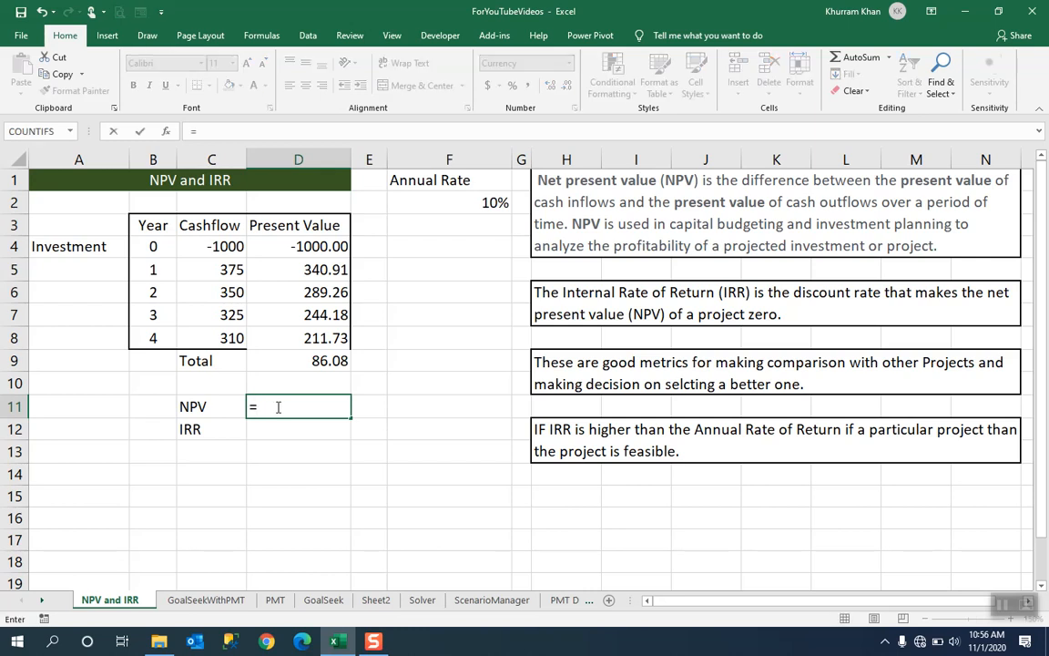
{"action": "type", "text": "npv"}
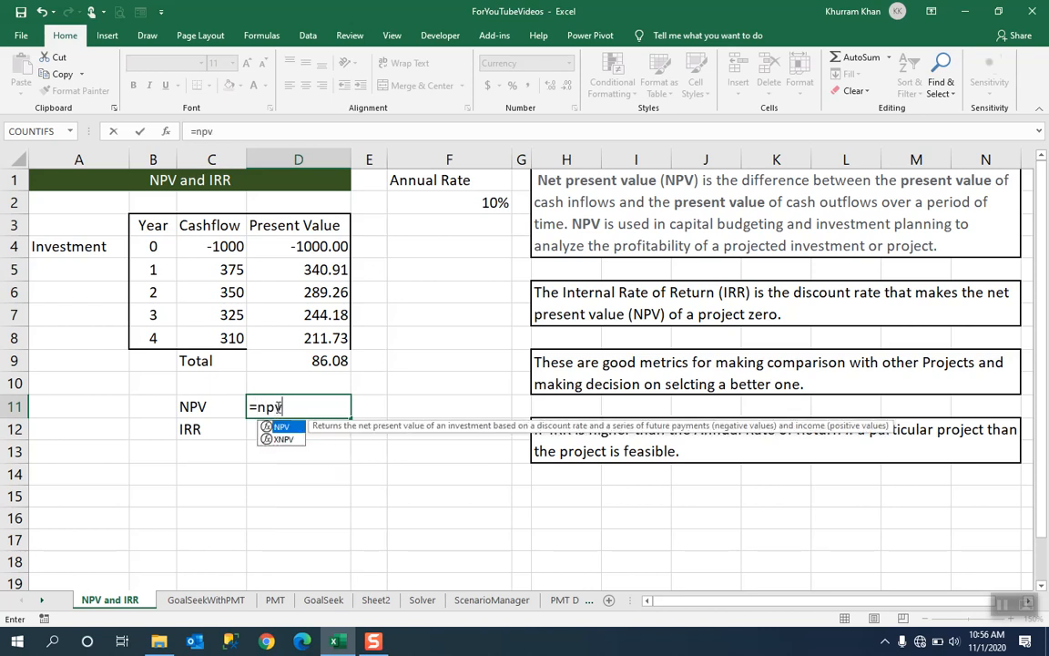
{"action": "type", "text": "("}
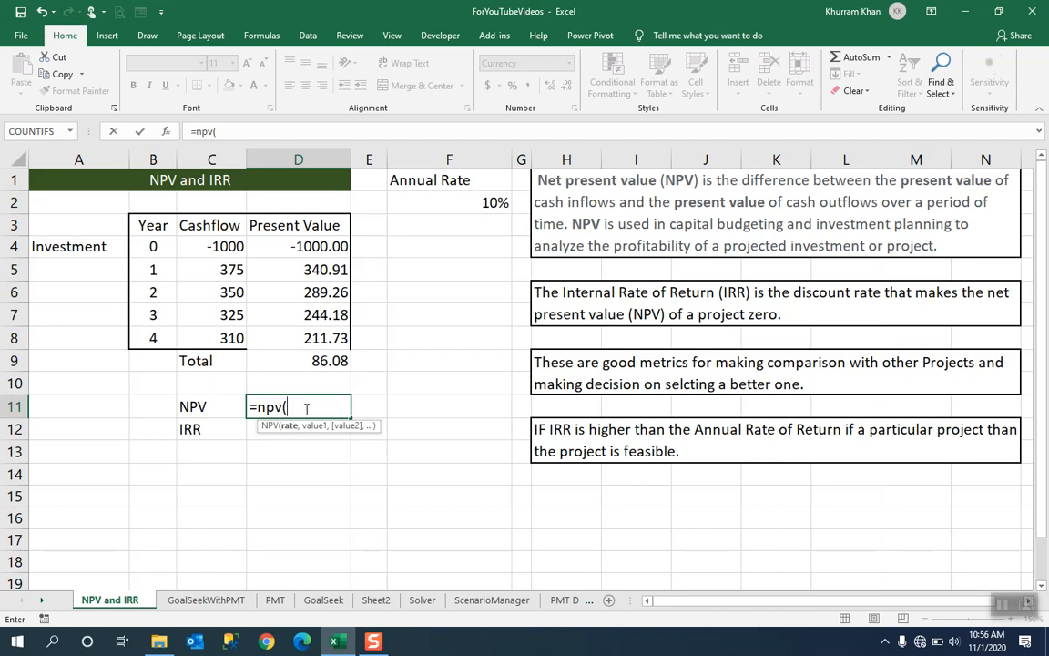
{"action": "left_click", "coordinate": [448, 199]}
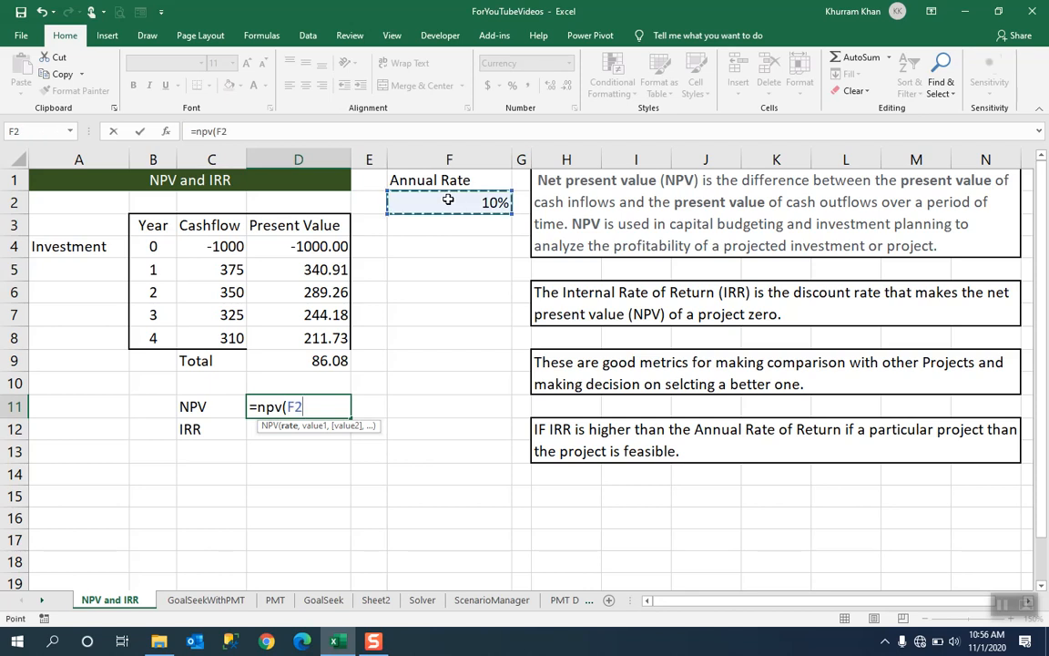
{"action": "type", "text": ","}
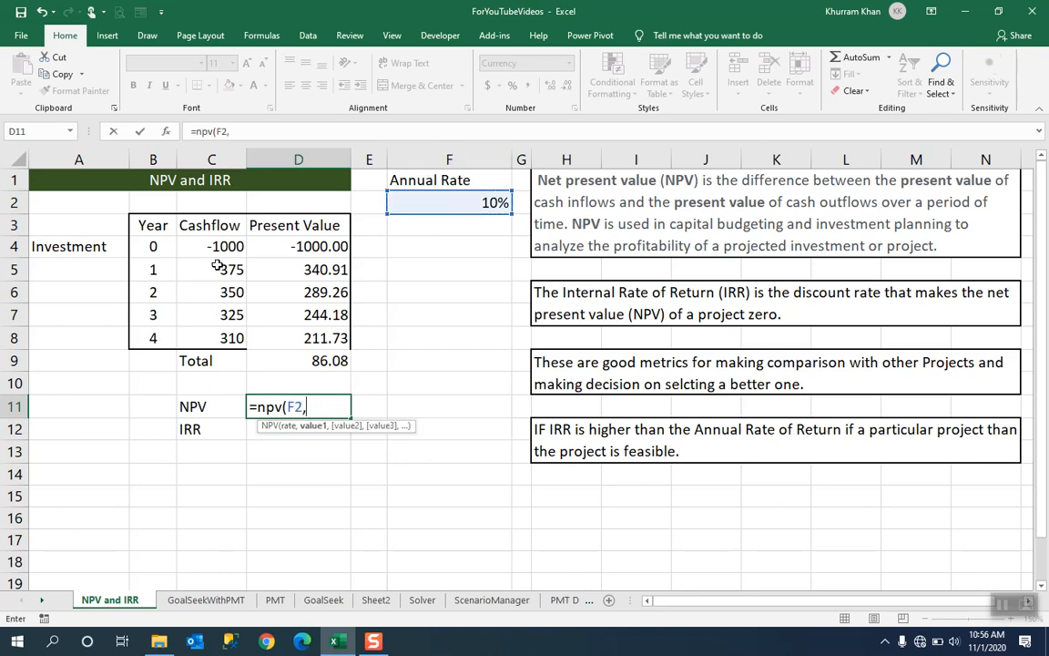
{"action": "left_click_drag", "start_coordinate": [223, 268], "coordinate": [222, 329]}
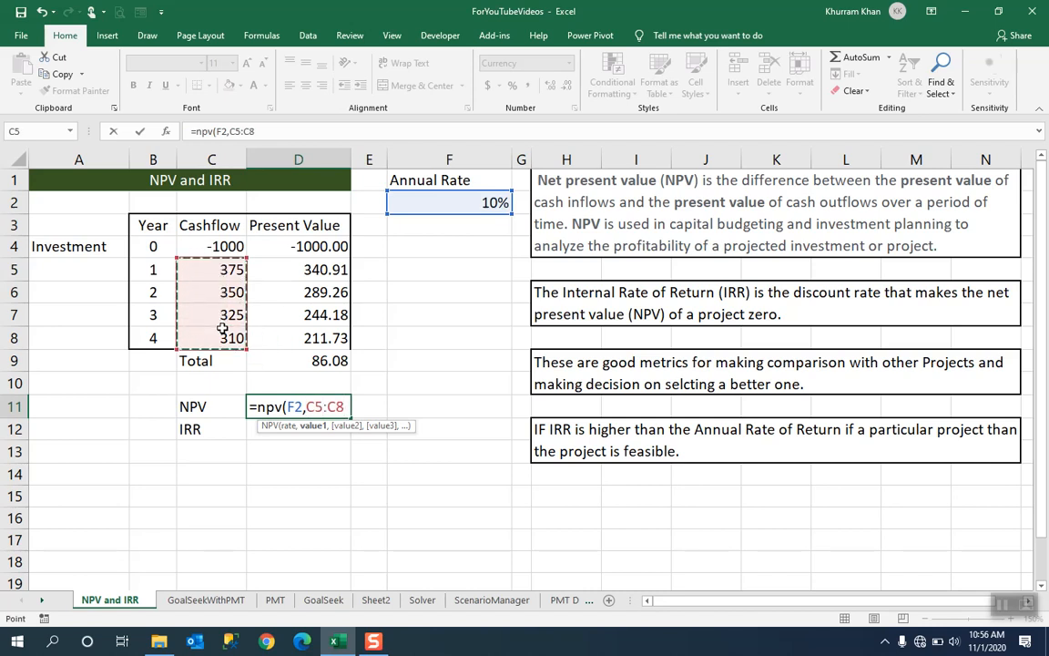
{"action": "type", "text": ")"}
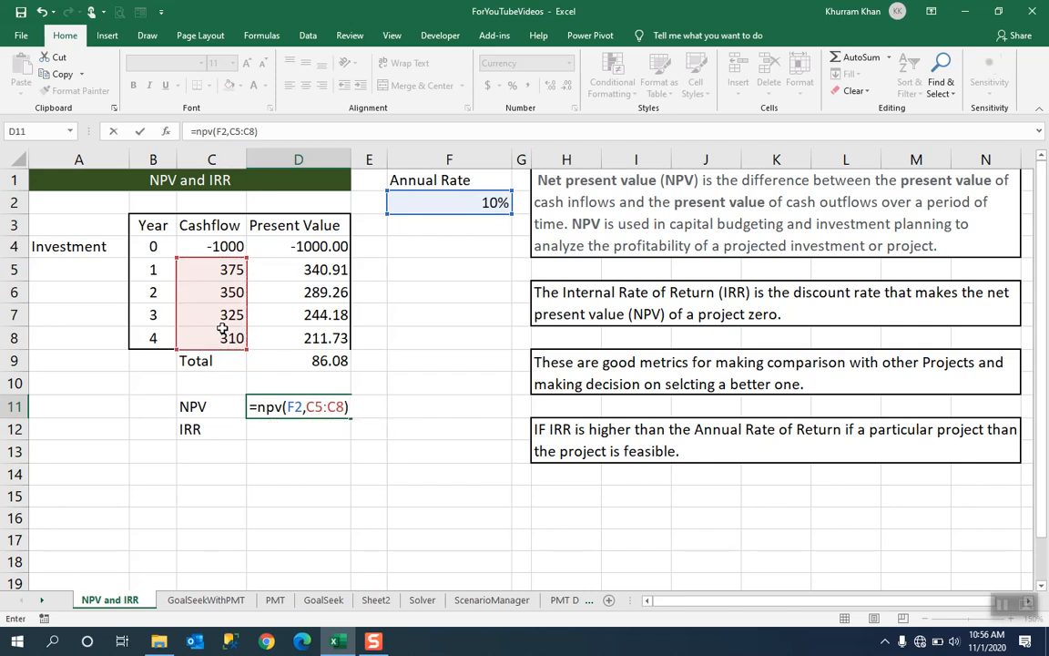
{"action": "key", "text": "Return"}
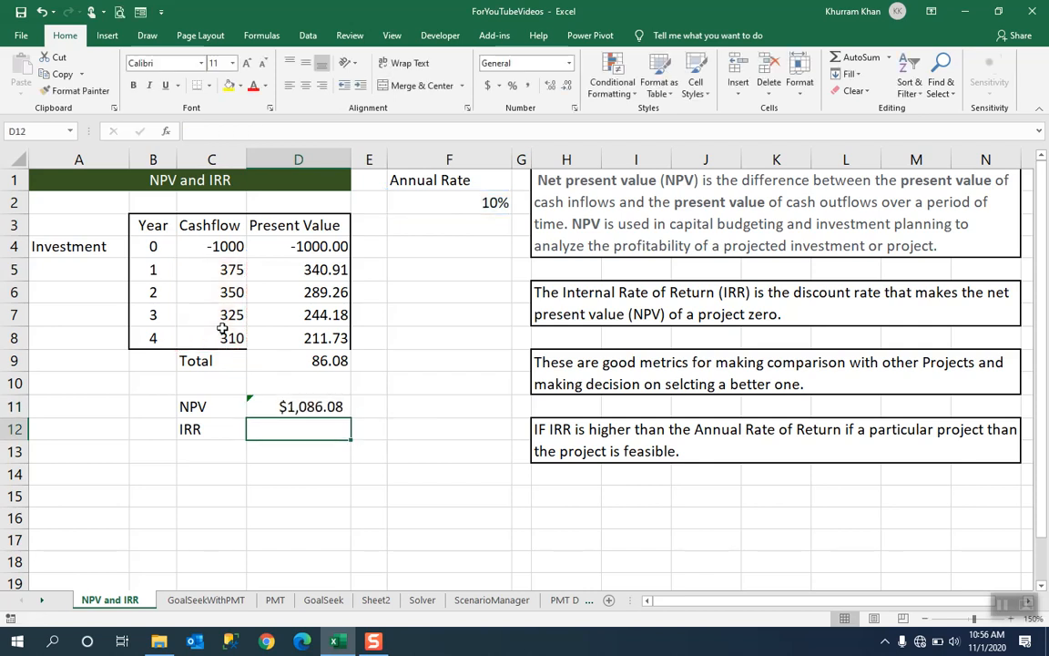
Step: Add the initial investment to the NPV formula in D11 so it reads =C4+NPV(F2,C5:C8), and reopen the formula for review
{"action": "left_click", "coordinate": [292, 407]}
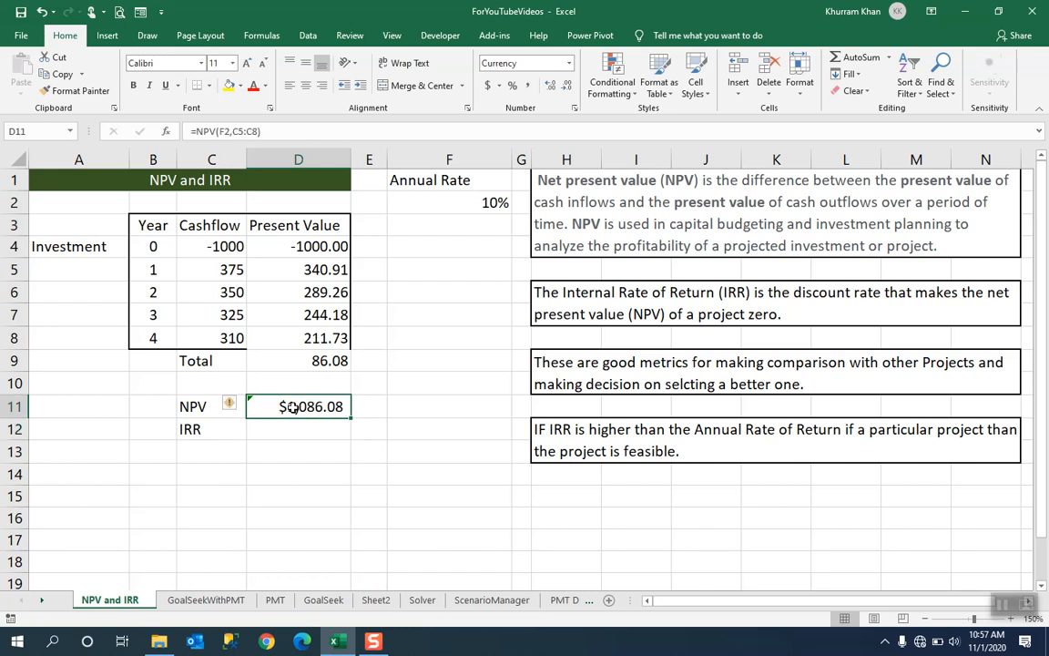
{"action": "double_click", "coordinate": [291, 407]}
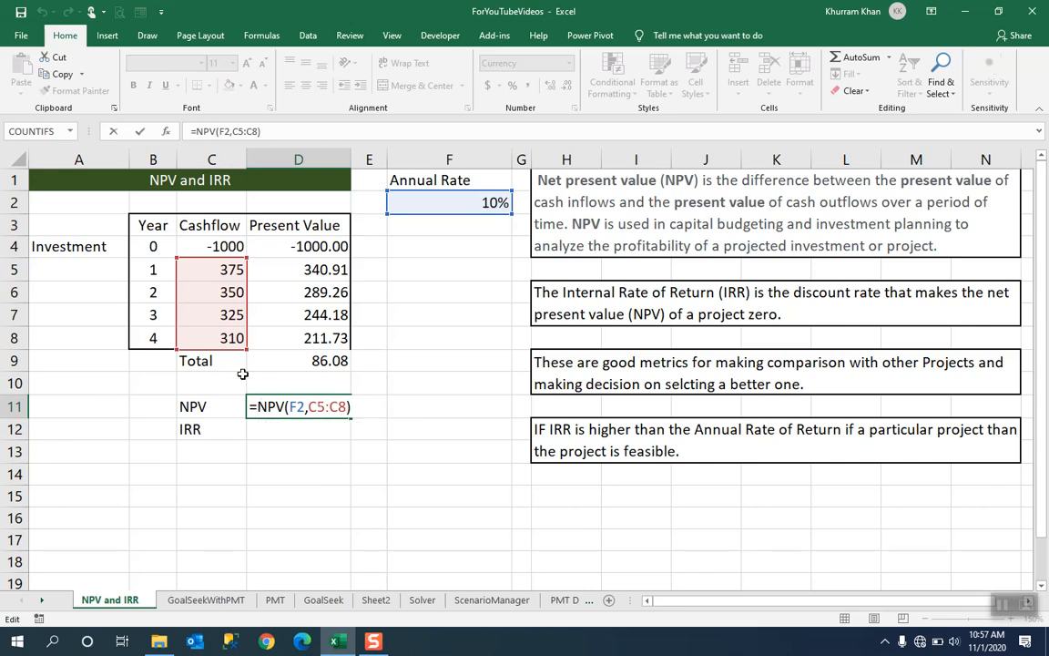
{"action": "left_click", "coordinate": [215, 246]}
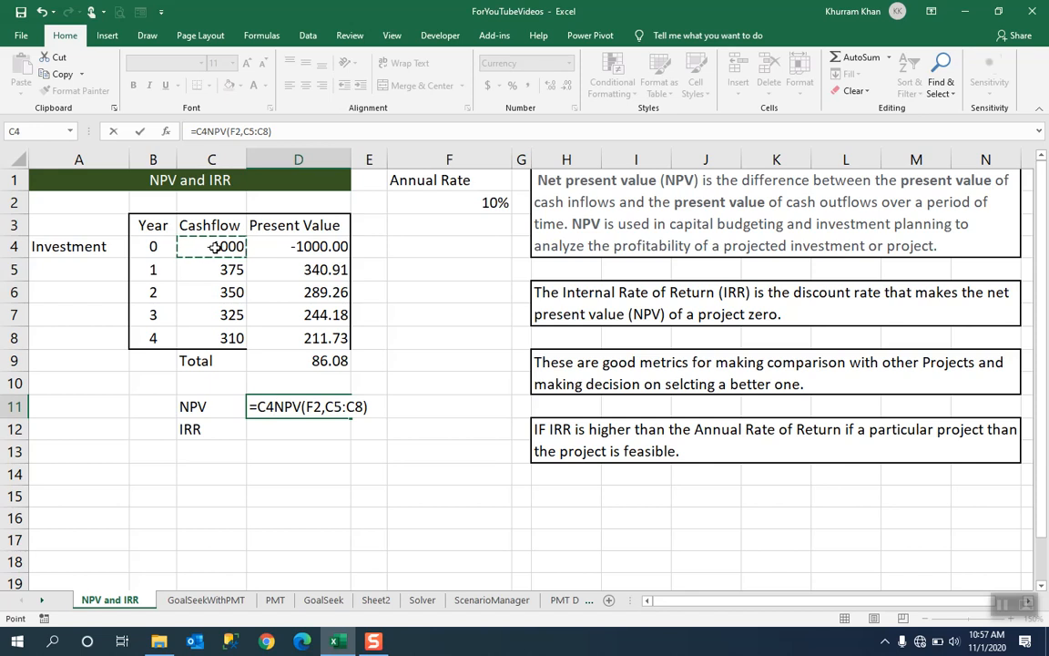
{"action": "type", "text": "+"}
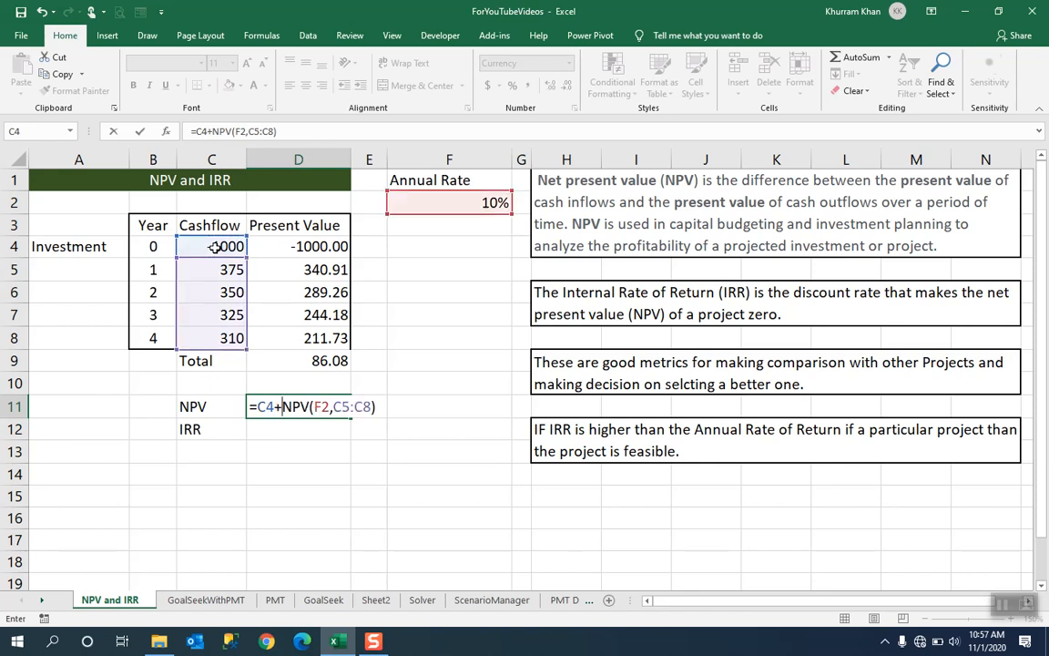
{"action": "key", "text": "Return"}
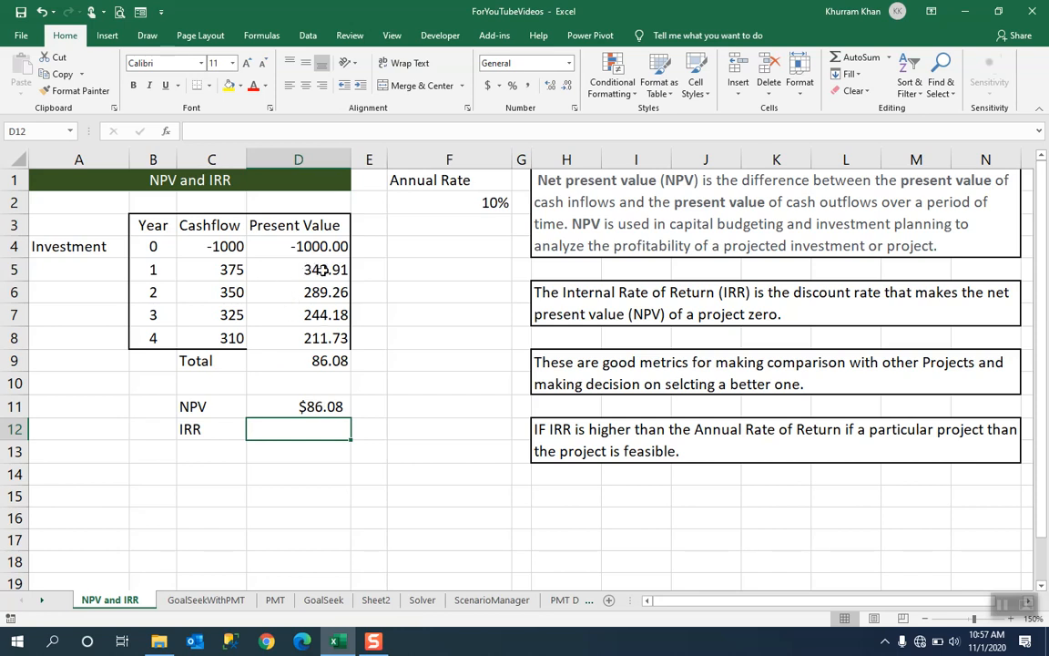
{"action": "left_click", "coordinate": [310, 406]}
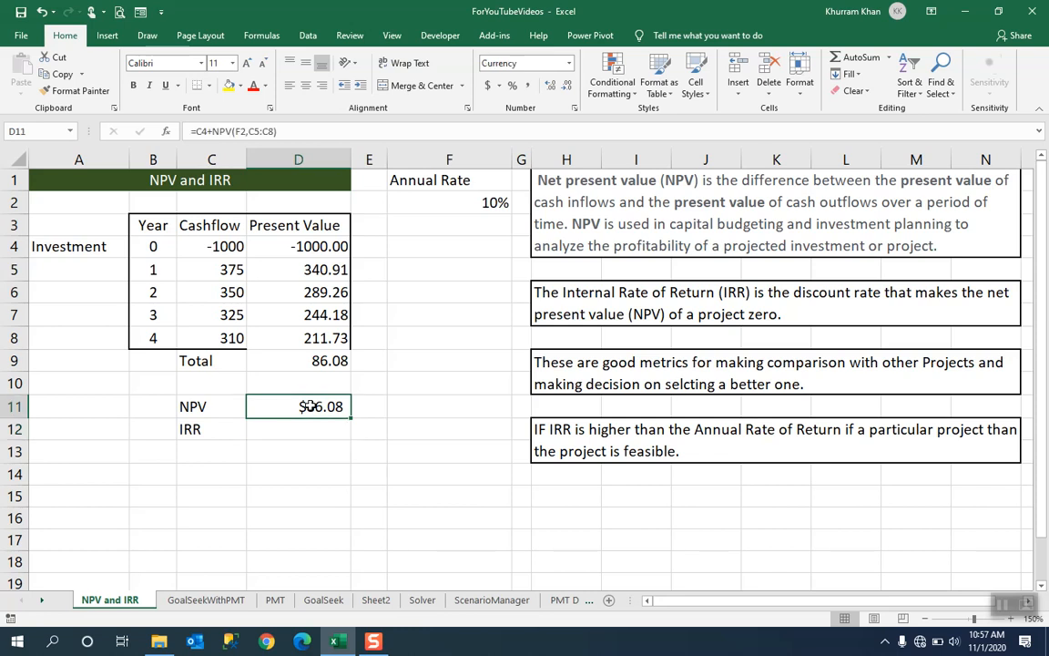
{"action": "double_click", "coordinate": [310, 406]}
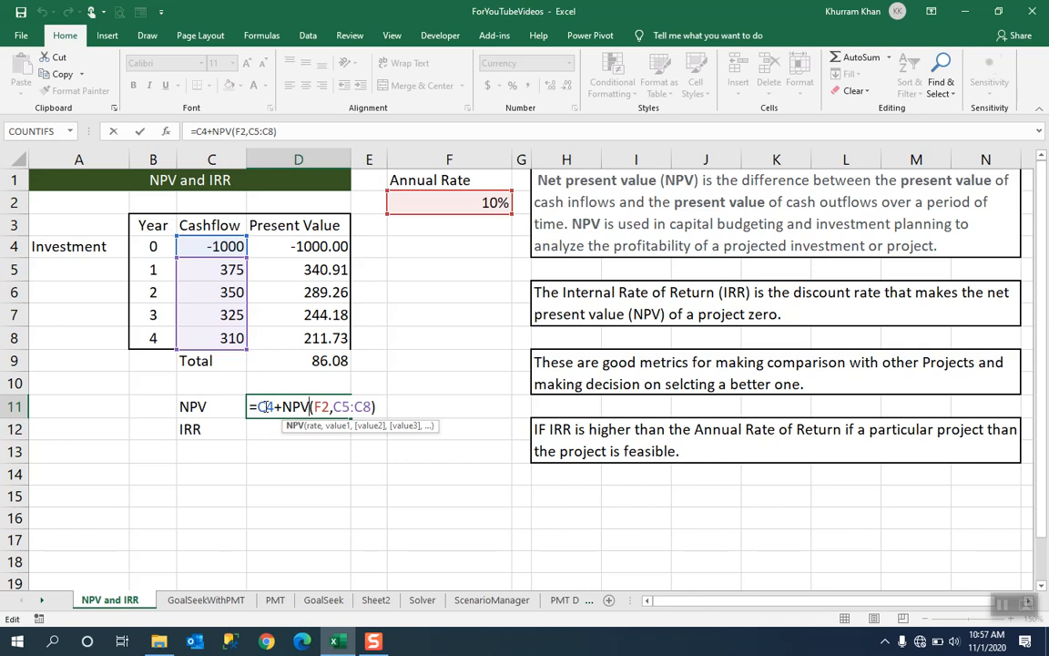
Step: Accept the NPV formula and enter =IRR(C4:C8,F2) in cell D12, using all the cashflows and the annual rate as the guess
{"action": "key", "text": "Return"}
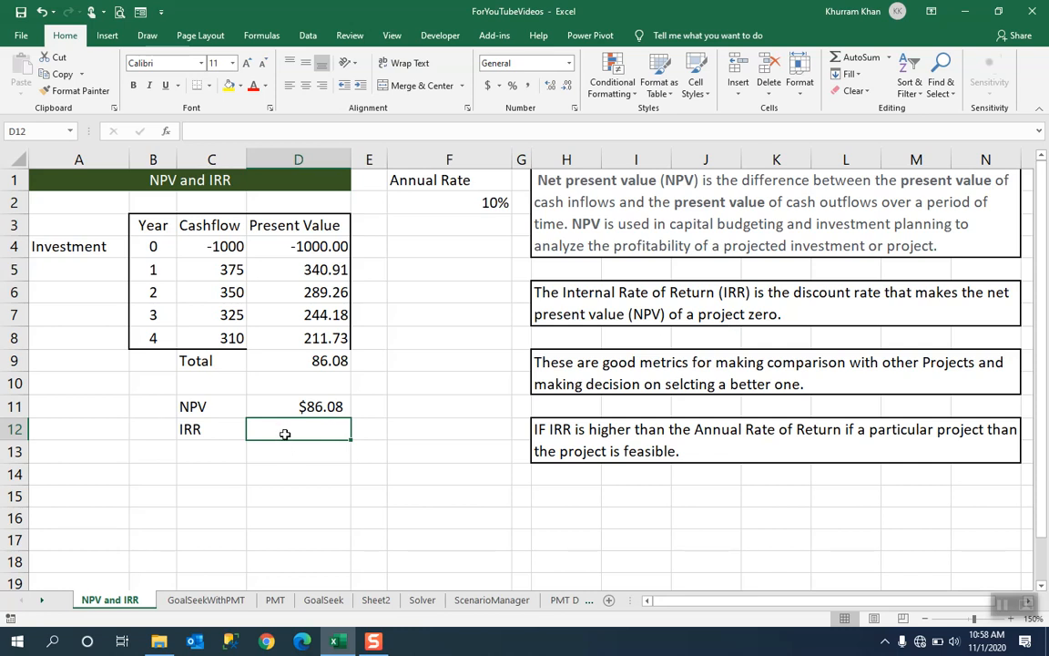
{"action": "type", "text": "="}
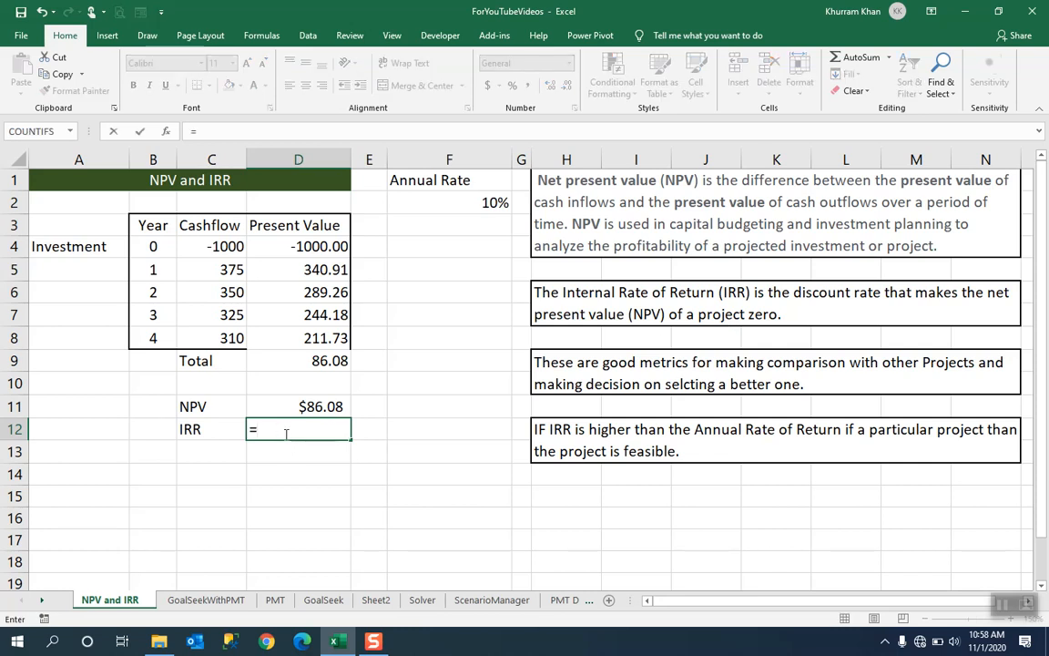
{"action": "type", "text": "I"}
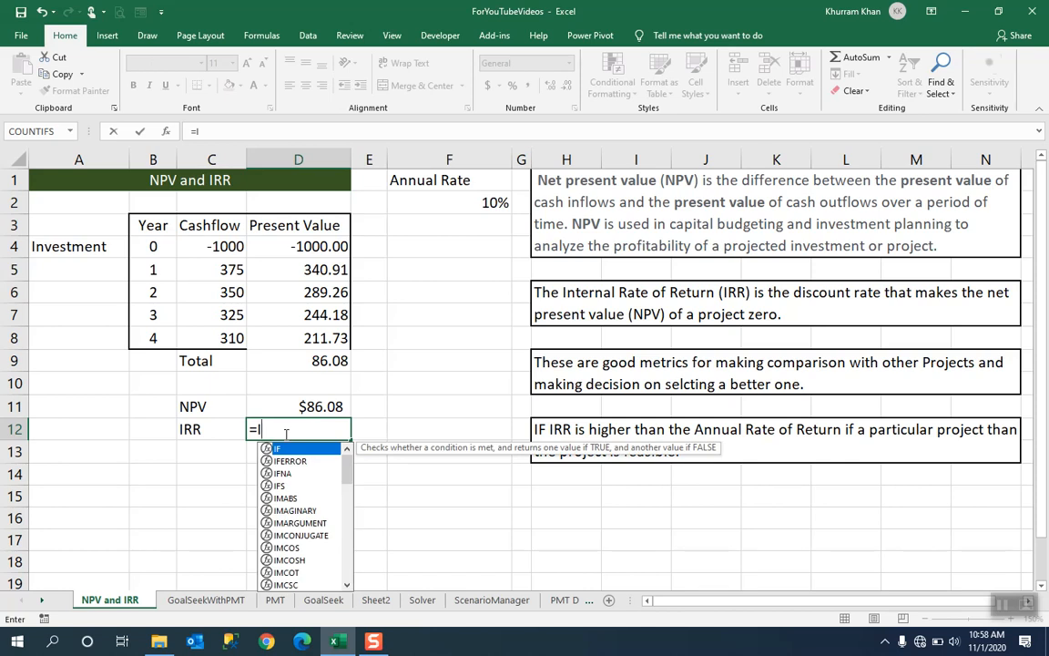
{"action": "type", "text": "RR"}
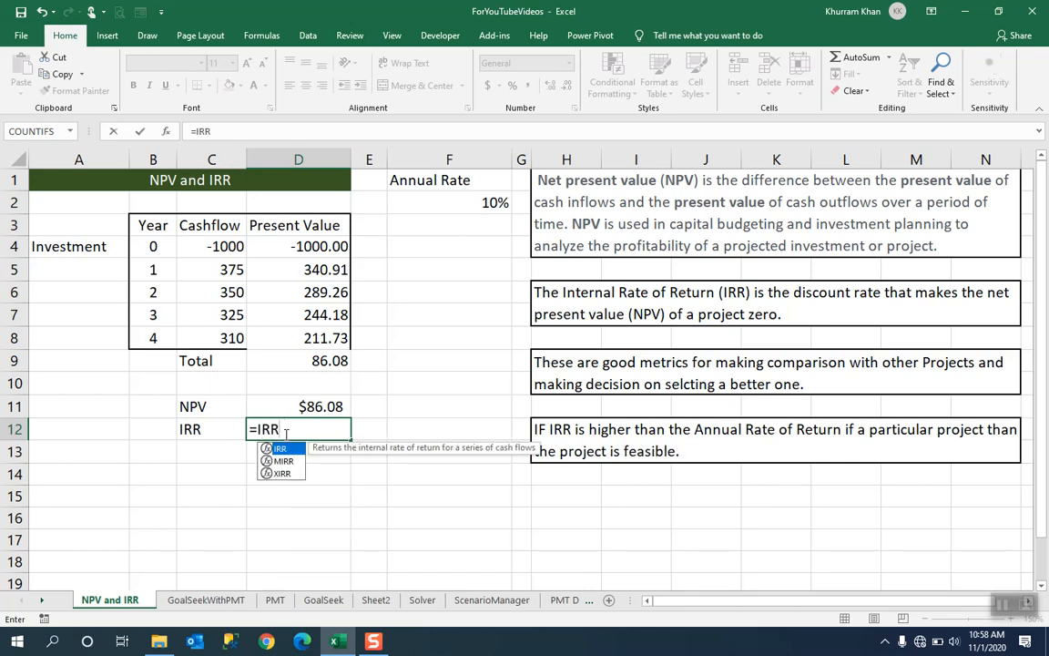
{"action": "type", "text": "("}
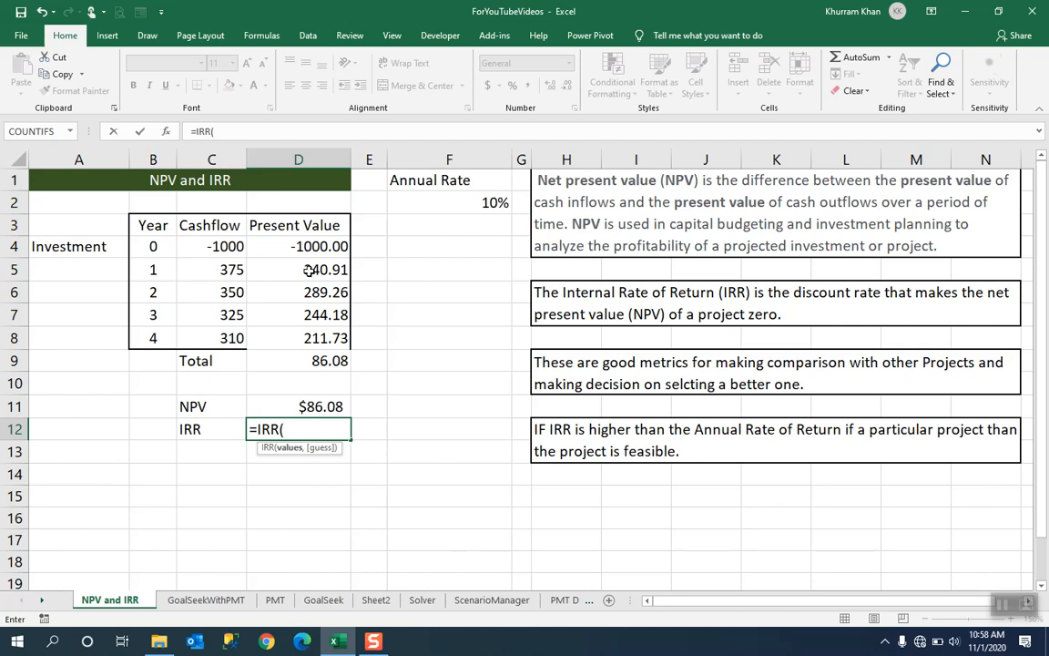
{"action": "left_click", "coordinate": [1005, 606]}
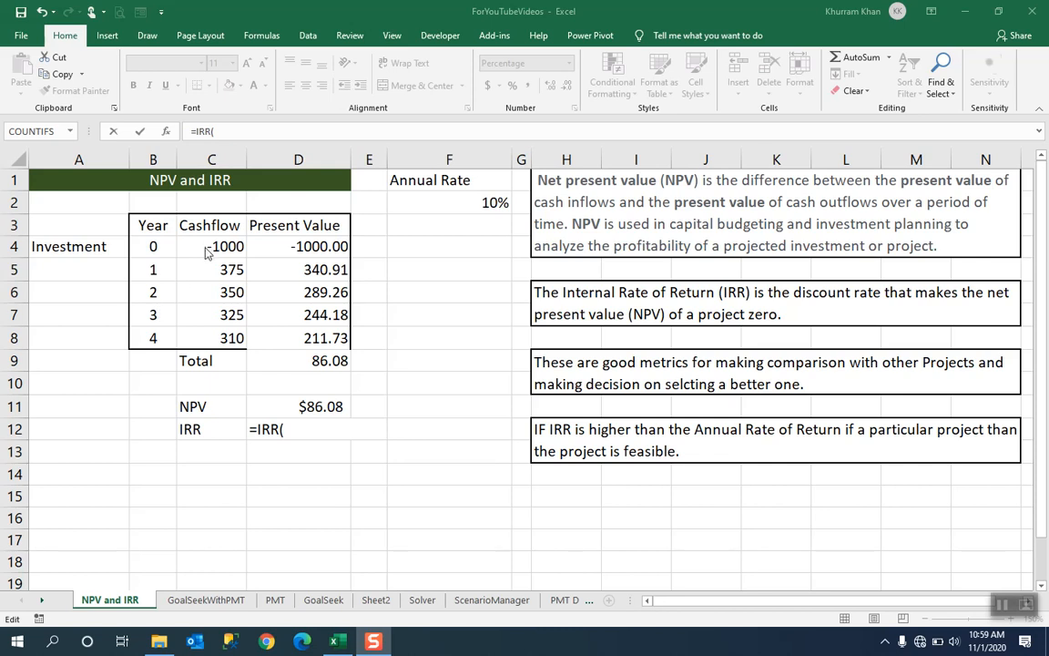
{"action": "left_click", "coordinate": [291, 429]}
{"action": "left_click_drag", "start_coordinate": [220, 246], "coordinate": [226, 329]}
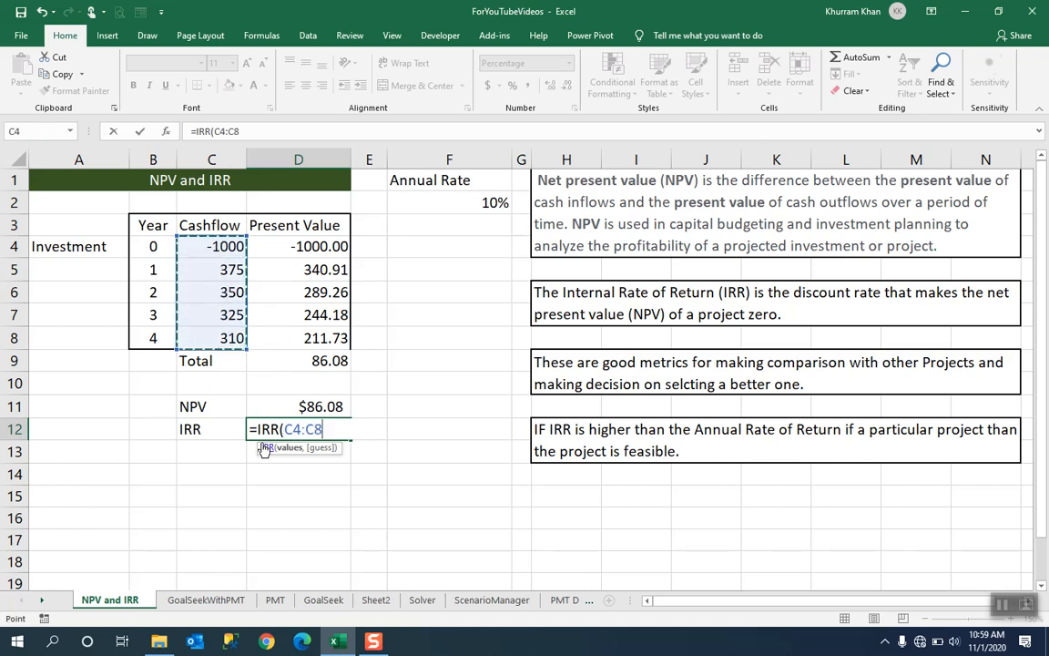
{"action": "type", "text": ","}
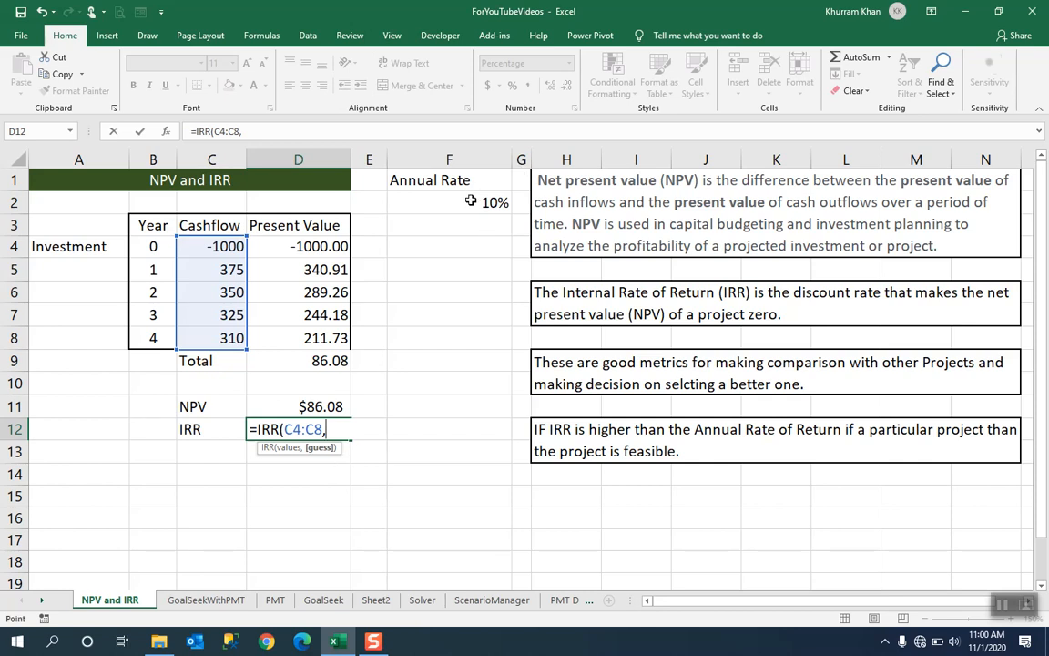
{"action": "left_click", "coordinate": [470, 201]}
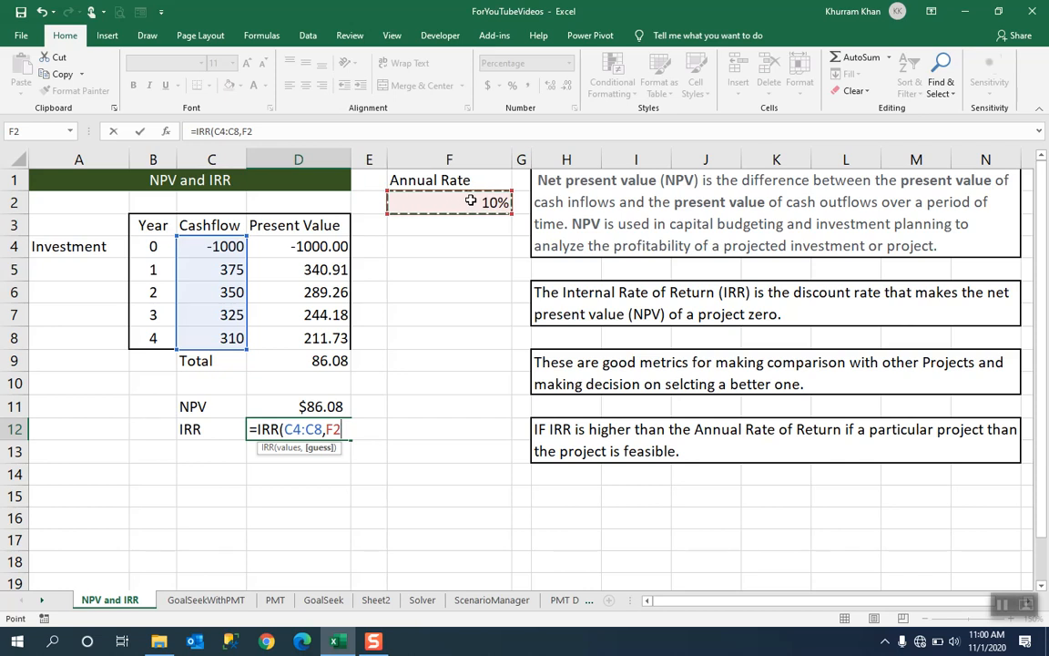
{"action": "type", "text": ")"}
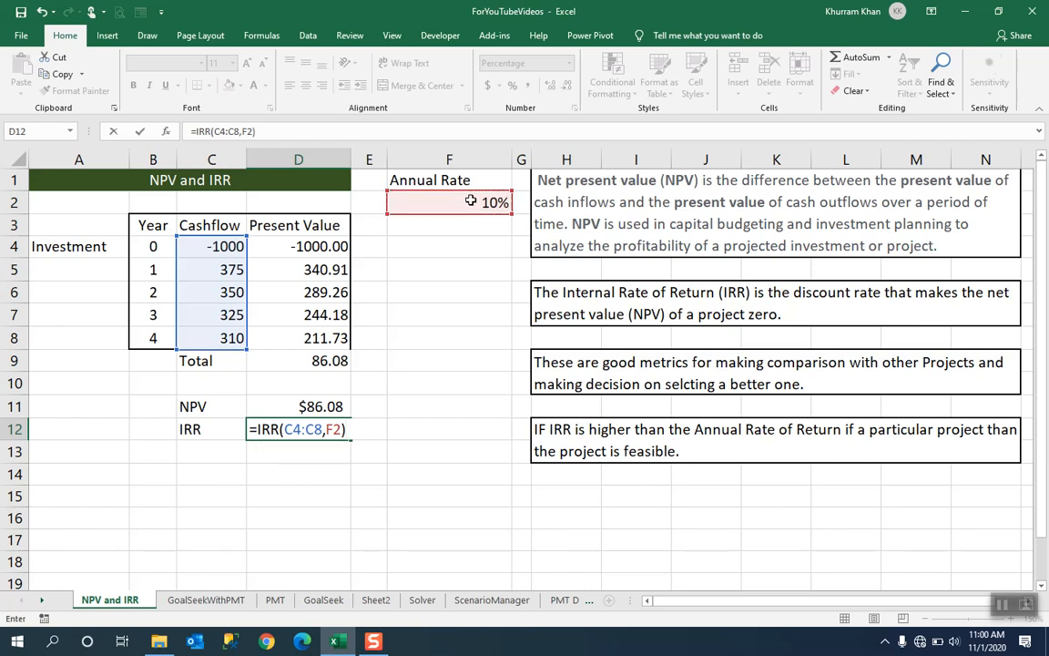
{"action": "key", "text": "Return"}
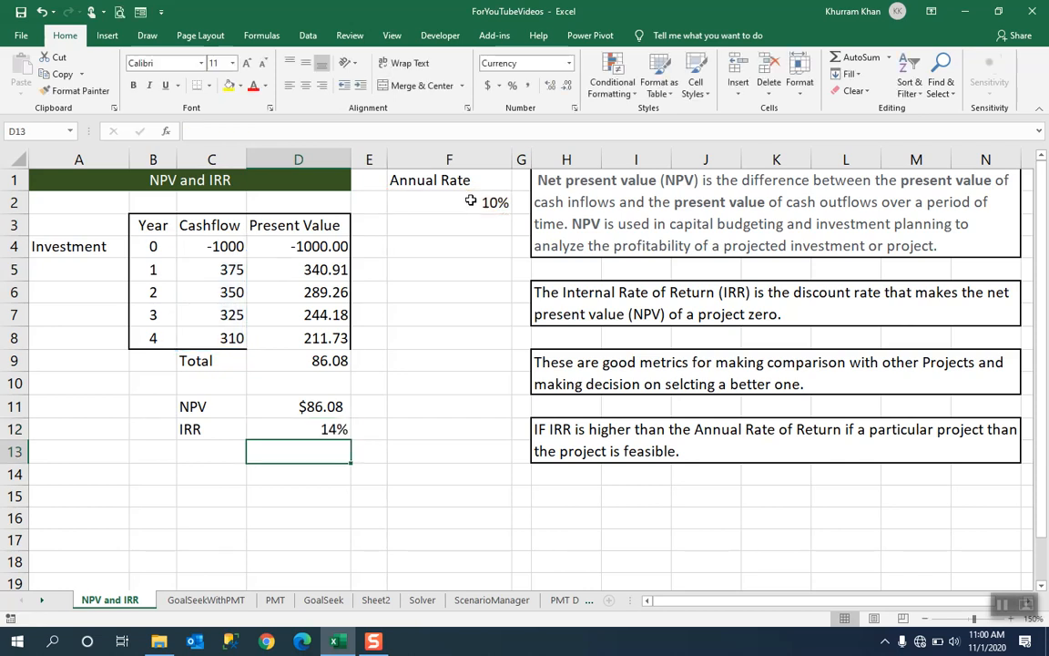
Step: Format the IRR result in D12 to show four decimal places
{"action": "left_click", "coordinate": [284, 428]}
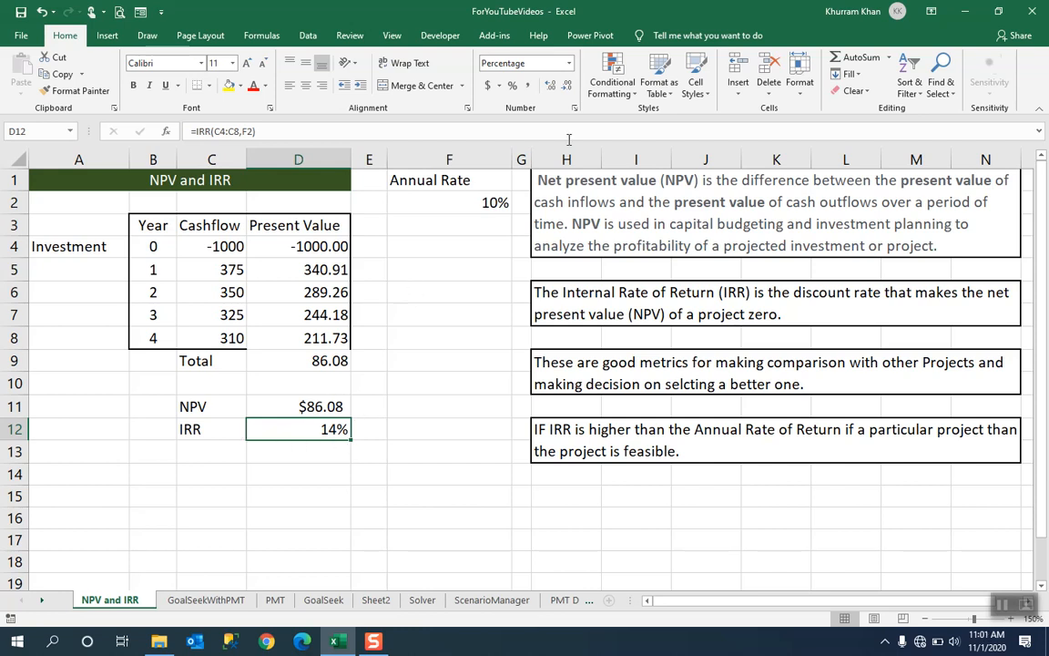
{"action": "left_click", "coordinate": [548, 85]}
{"action": "left_click", "coordinate": [548, 86]}
{"action": "left_click", "coordinate": [548, 85]}
{"action": "left_click", "coordinate": [548, 86]}
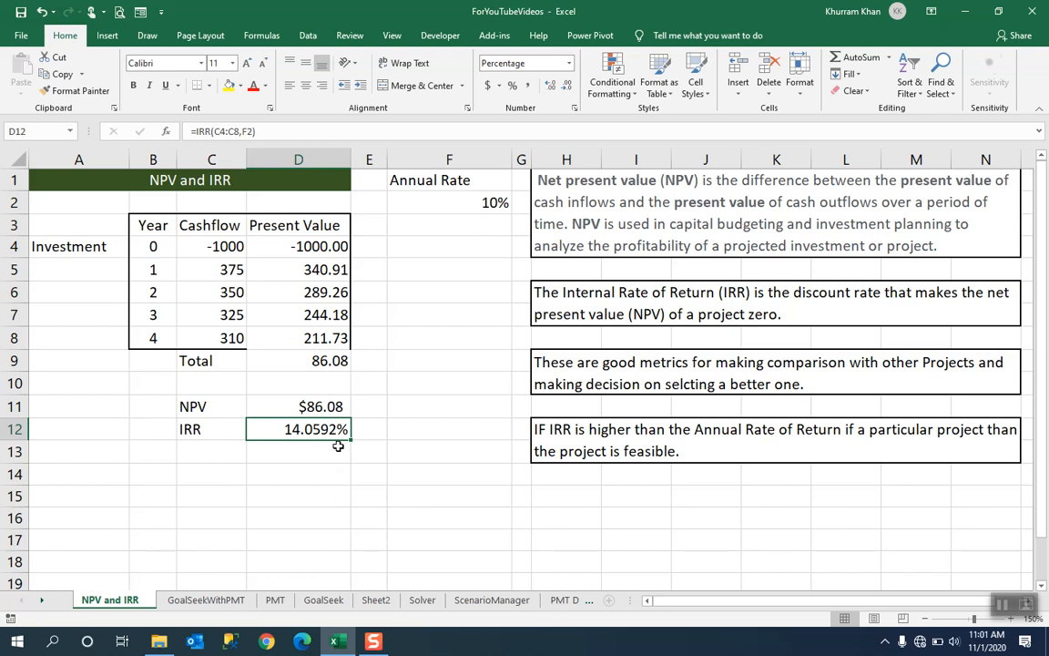
Step: Set the annual rate in F2 to 14.0592% to test the NPV at the IRR
{"action": "left_click", "coordinate": [462, 203]}
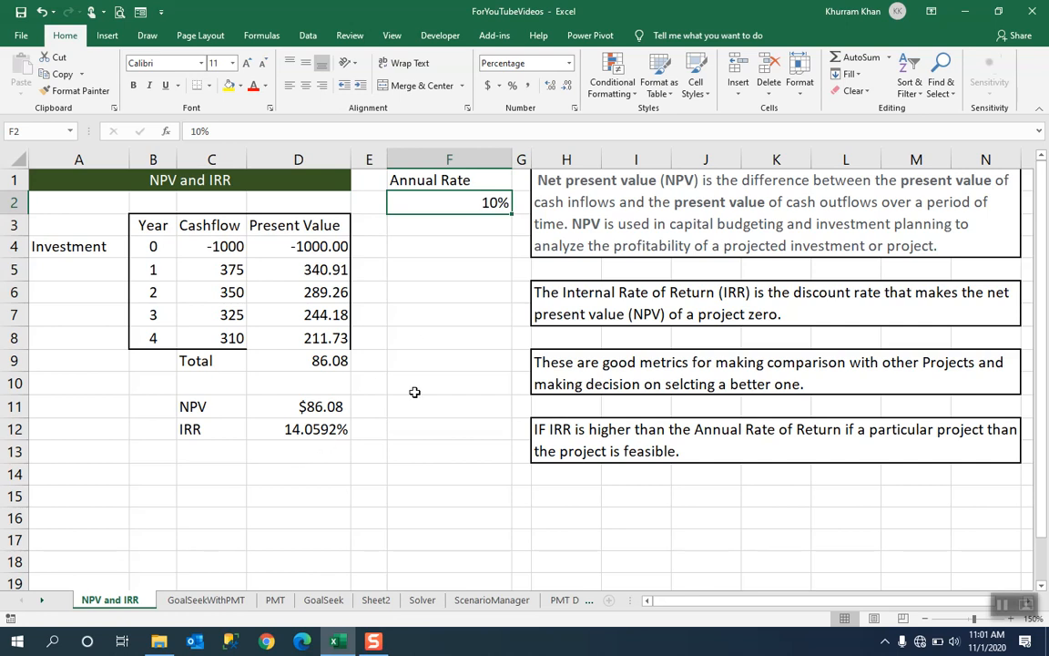
{"action": "type", "text": "1"}
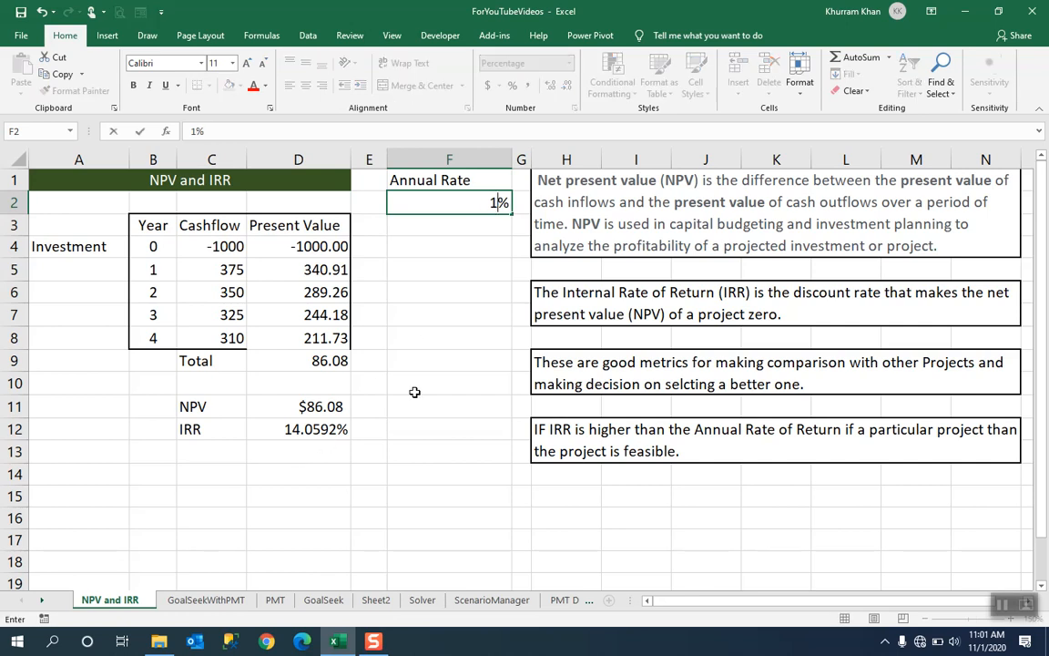
{"action": "type", "text": "4.5"}
{"action": "key", "text": "BackSpace"}
{"action": "type", "text": "059"}
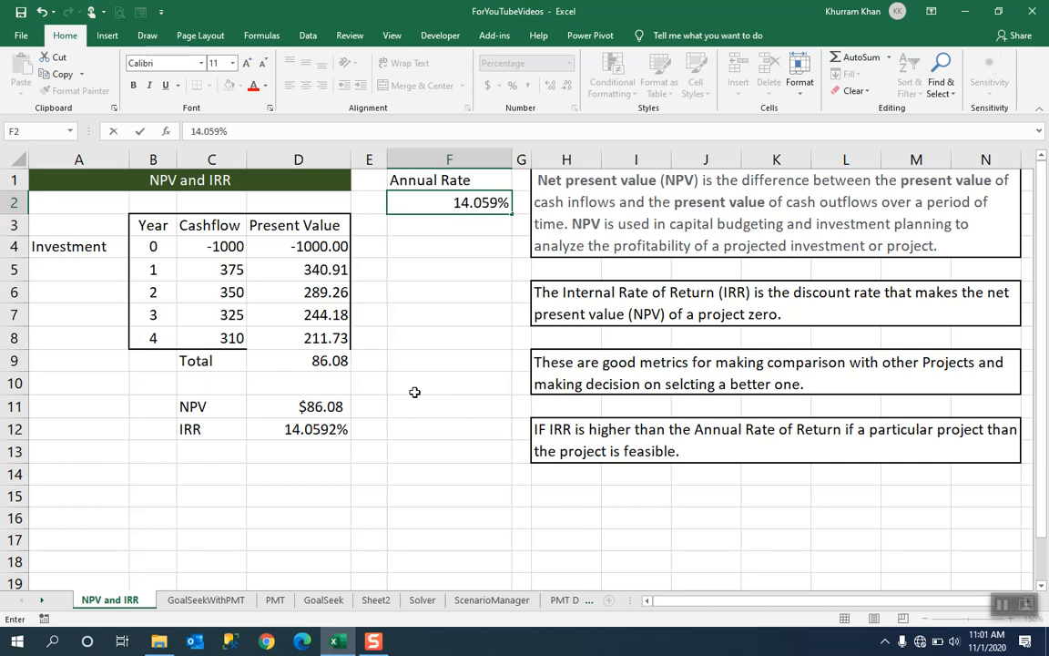
{"action": "type", "text": "2"}
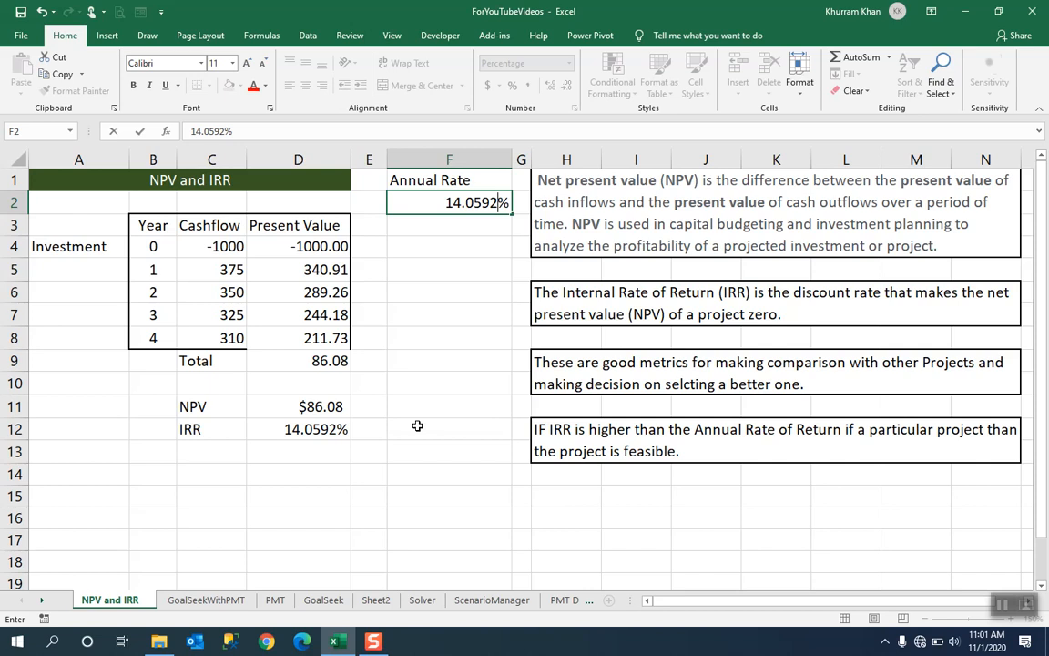
{"action": "key", "text": "Return"}
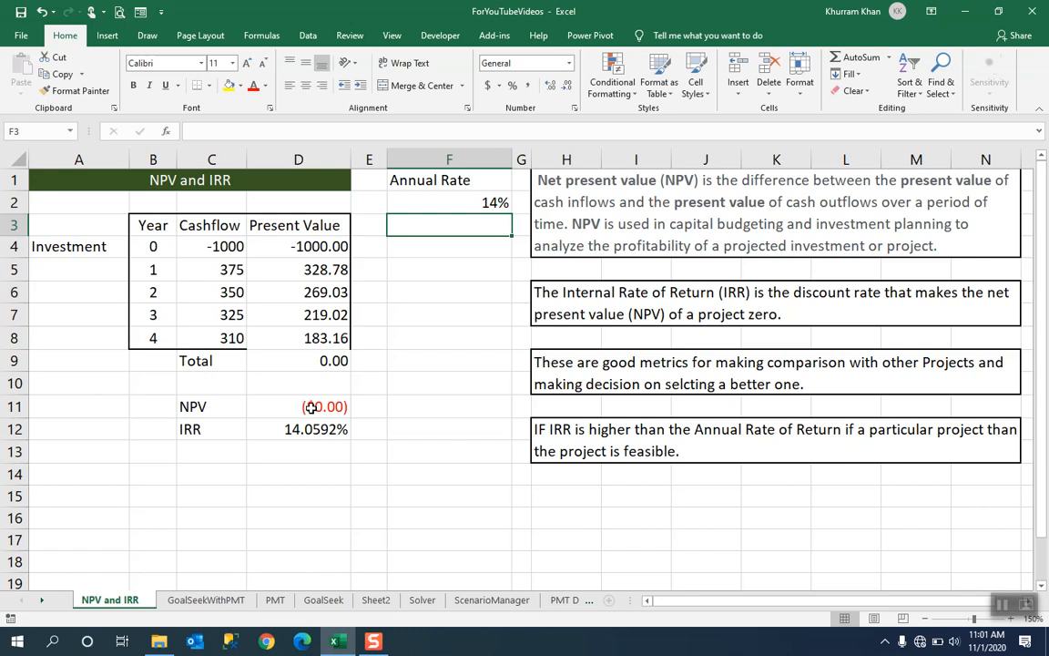
Step: Set the annual rate in F2 back to 10%
{"action": "left_click", "coordinate": [463, 203]}
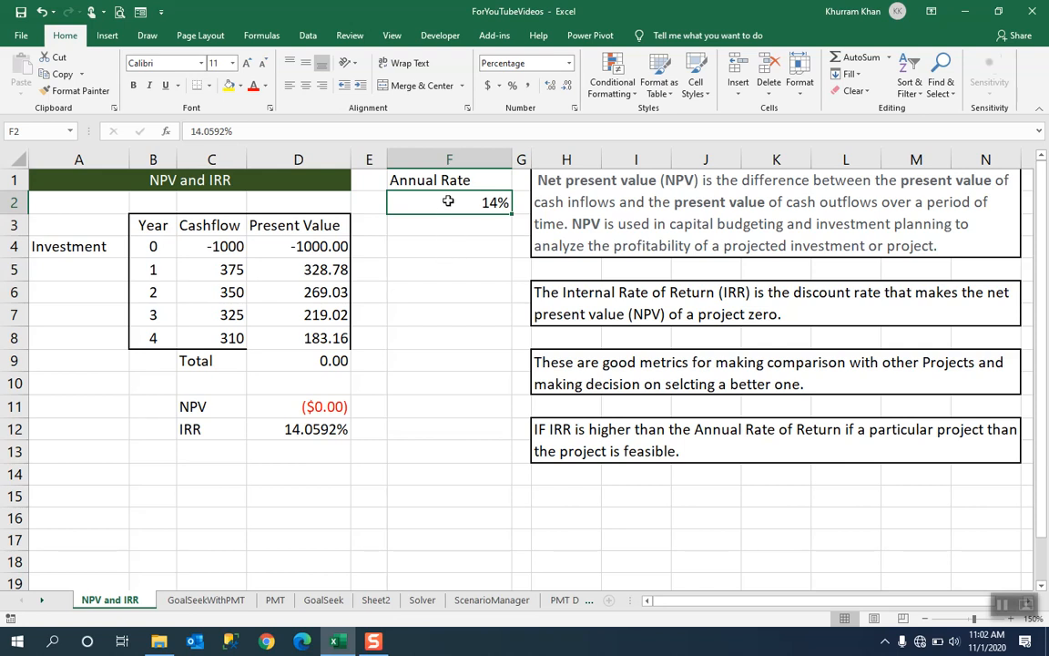
{"action": "type", "text": "10"}
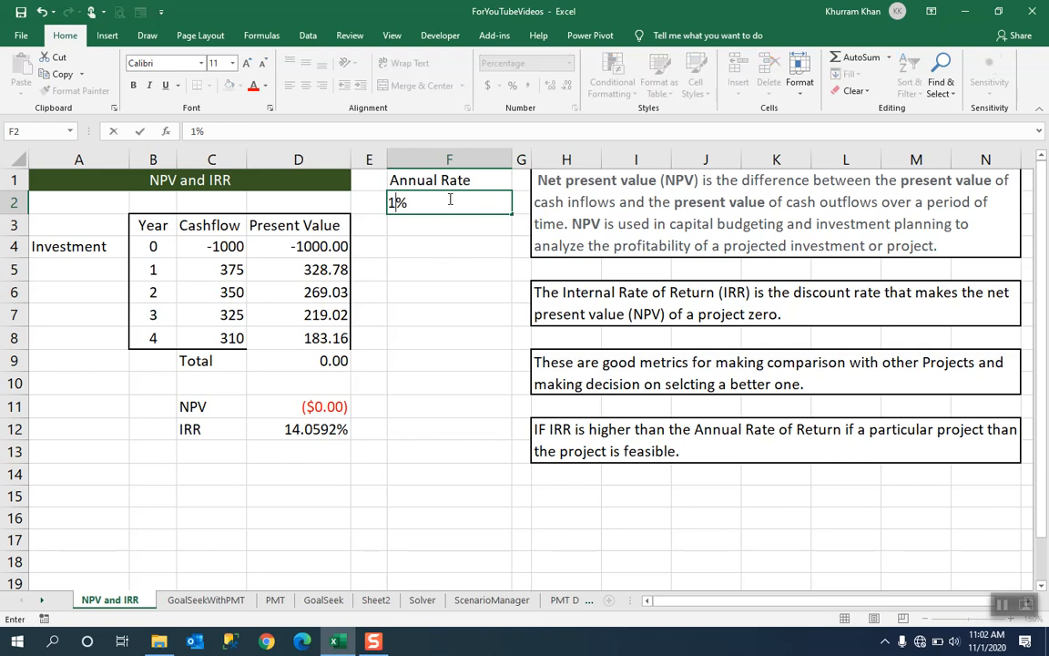
{"action": "key", "text": "Return"}
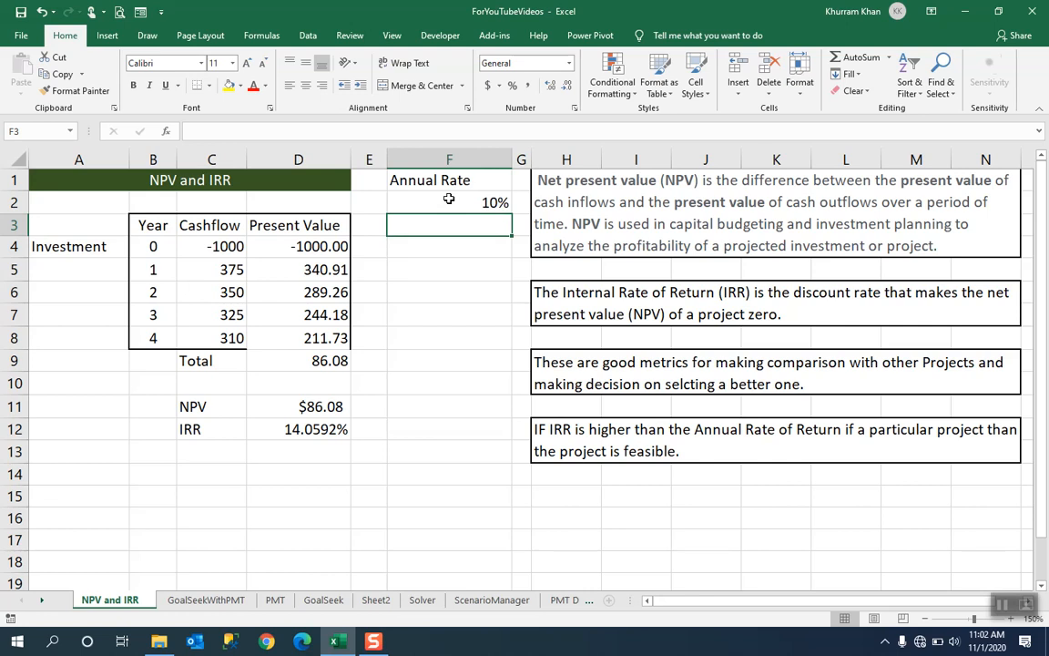